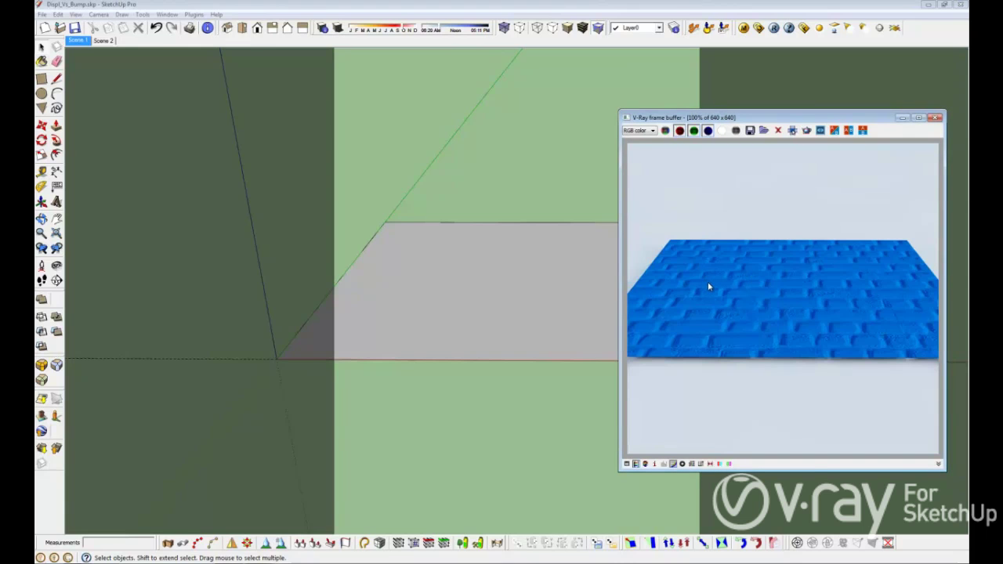
- Zoom and orbit the frame buffer to inspect the blue brick-bump render up close
scroll(708, 283, up, 1)
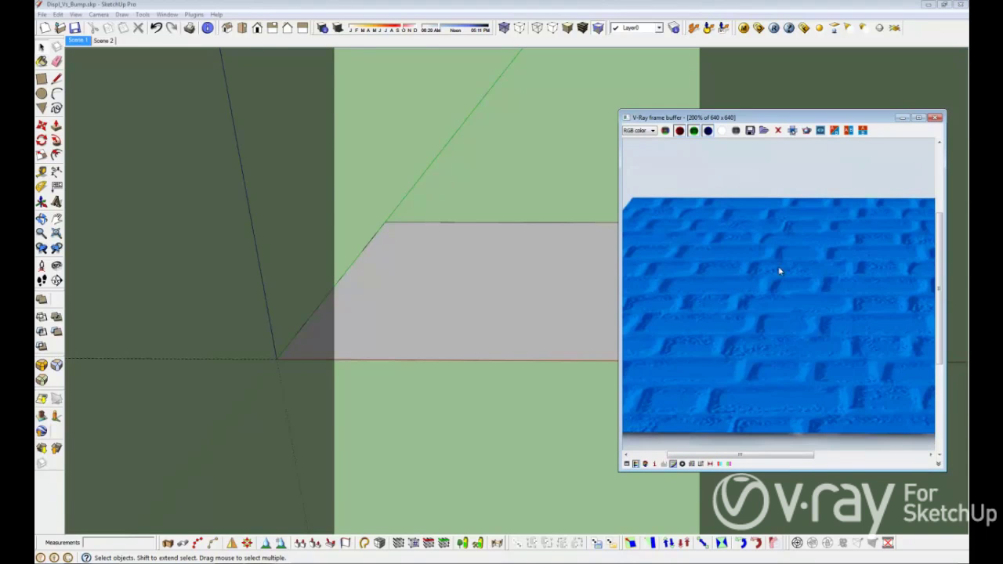
mouse_move(465, 323)
middle_down()
mouse_move(468, 217)
mouse_move(387, 257)
mouse_move(380, 280)
mouse_move(424, 312)
mouse_move(414, 275)
middle_up()
mouse_move(735, 324)
middle_down()
mouse_move(739, 340)
mouse_move(824, 352)
mouse_move(795, 326)
mouse_move(643, 325)
middle_up()
scroll(667, 320, down, 1)
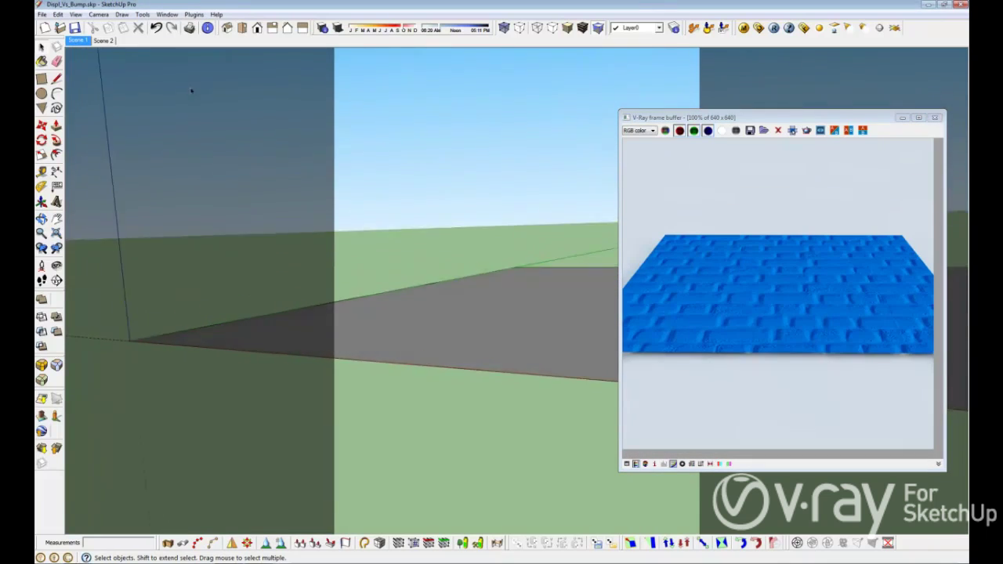
- Open the V-Ray Material Editor, select Displ_Blue and enable its Bump
click(743, 27)
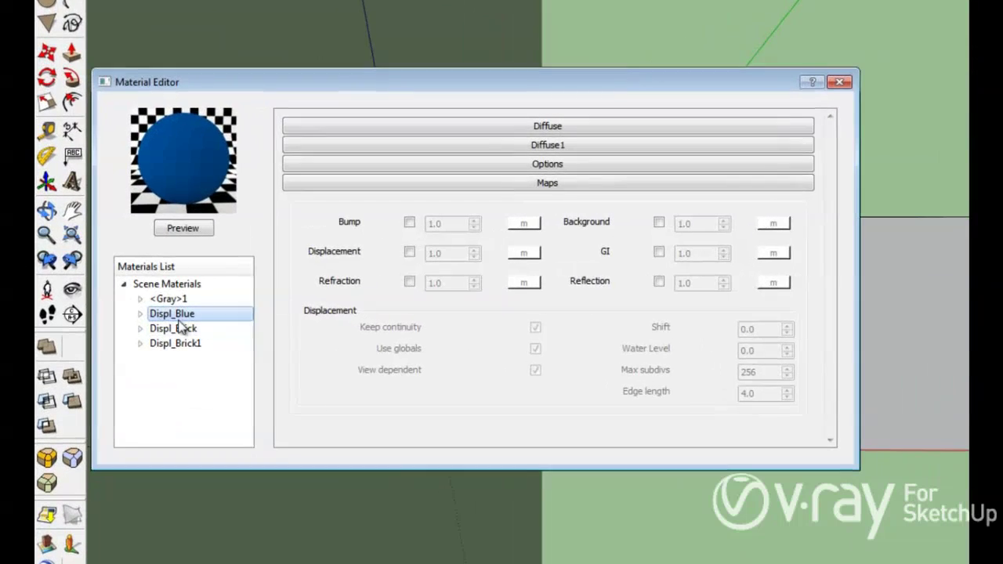
click(179, 328)
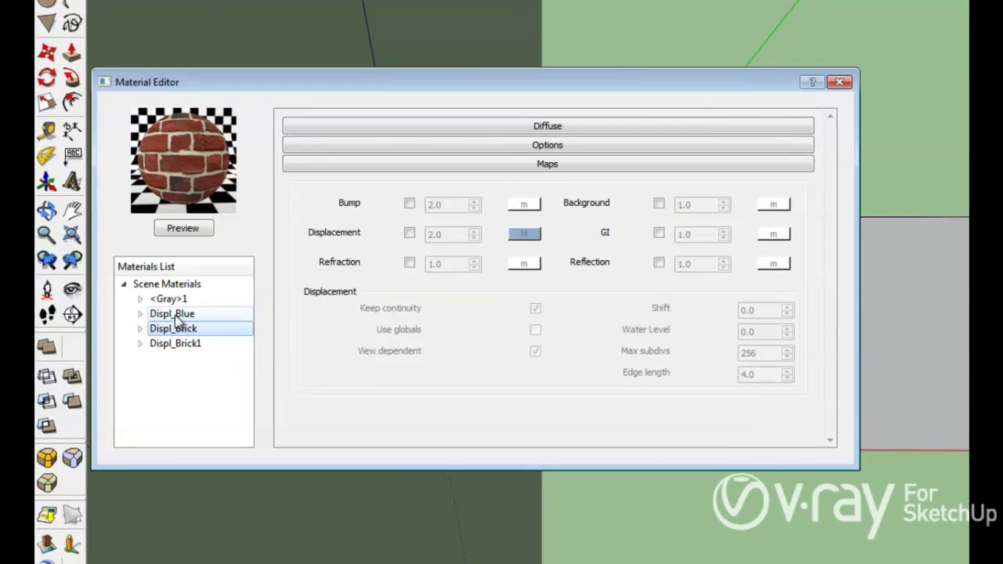
click(186, 316)
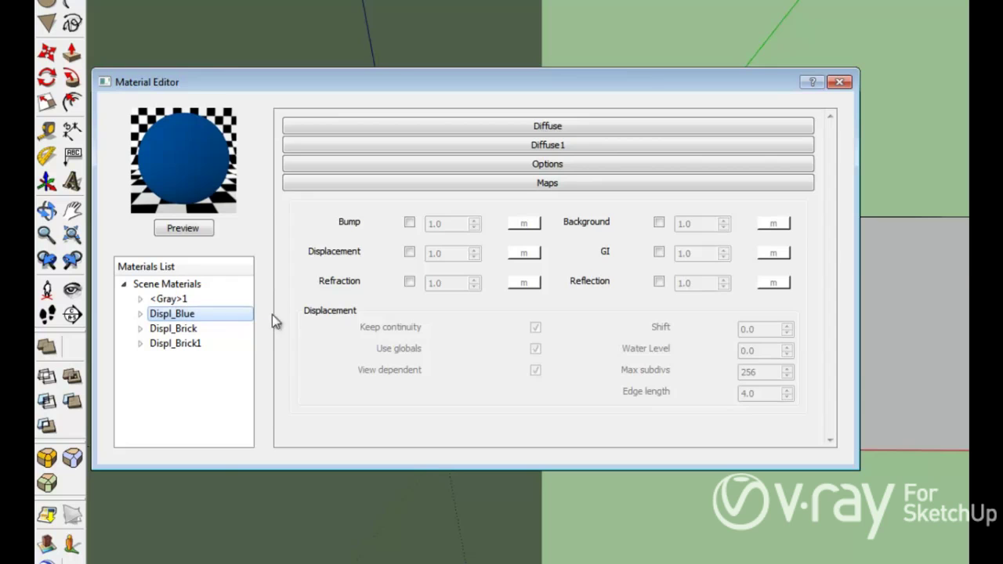
click(409, 223)
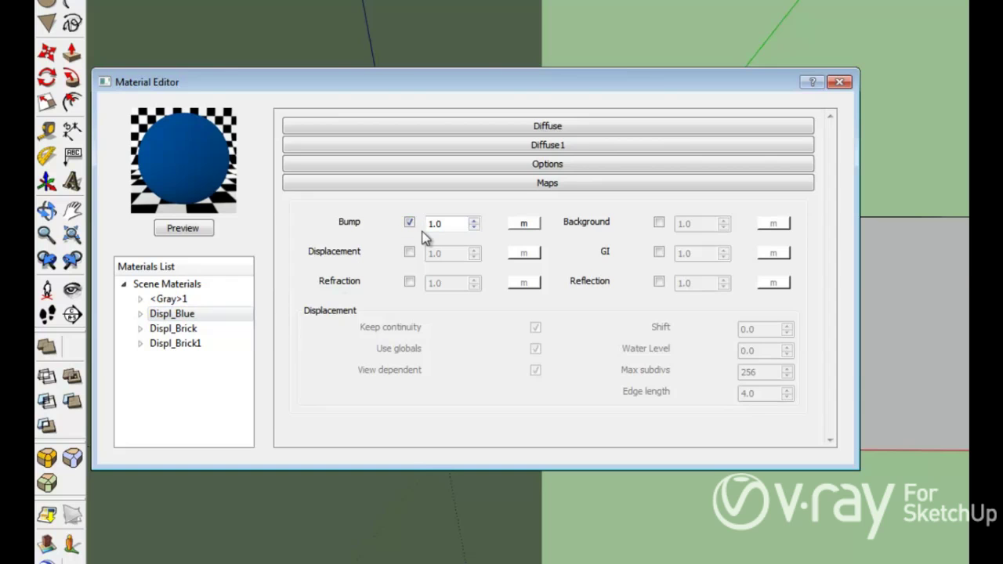
- Make the bump texture a TexBitmap loading hollows2.jpg, preview it and confirm
click(517, 224)
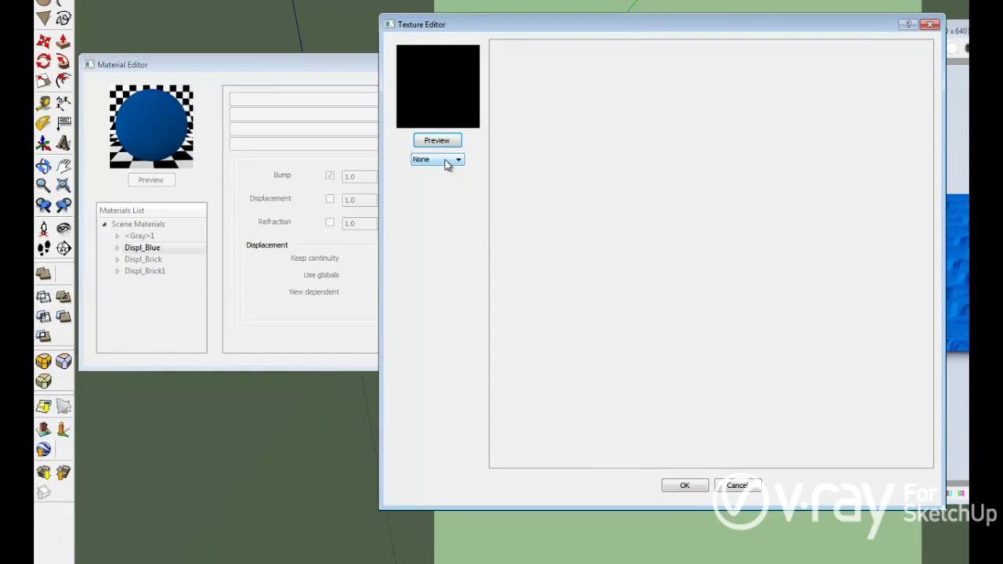
click(447, 161)
click(449, 187)
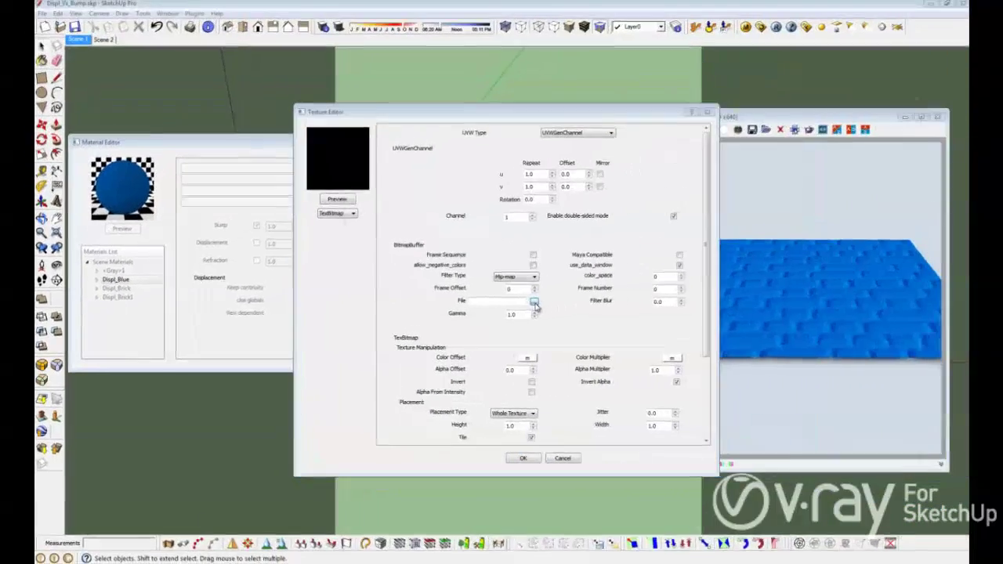
click(535, 303)
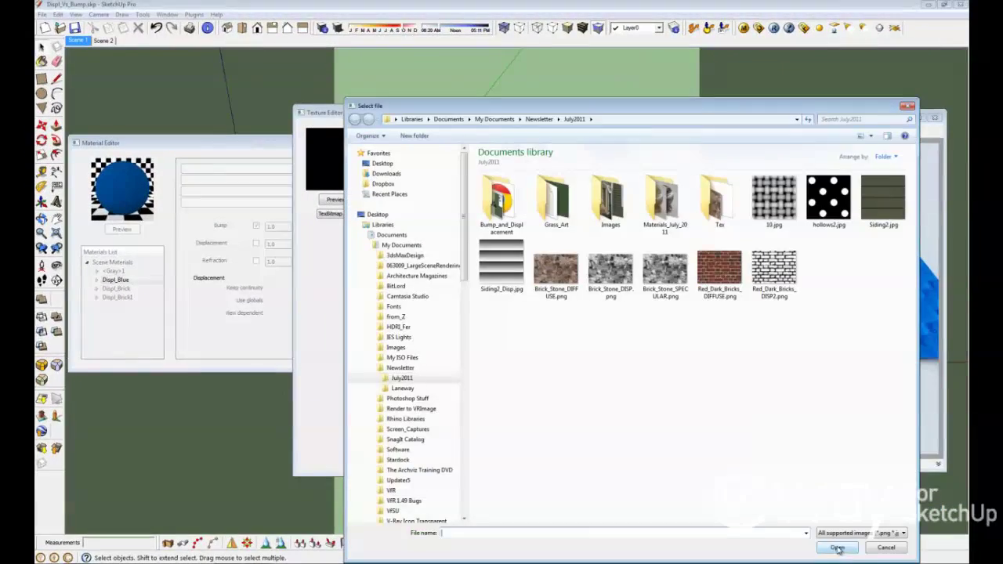
double_click(834, 212)
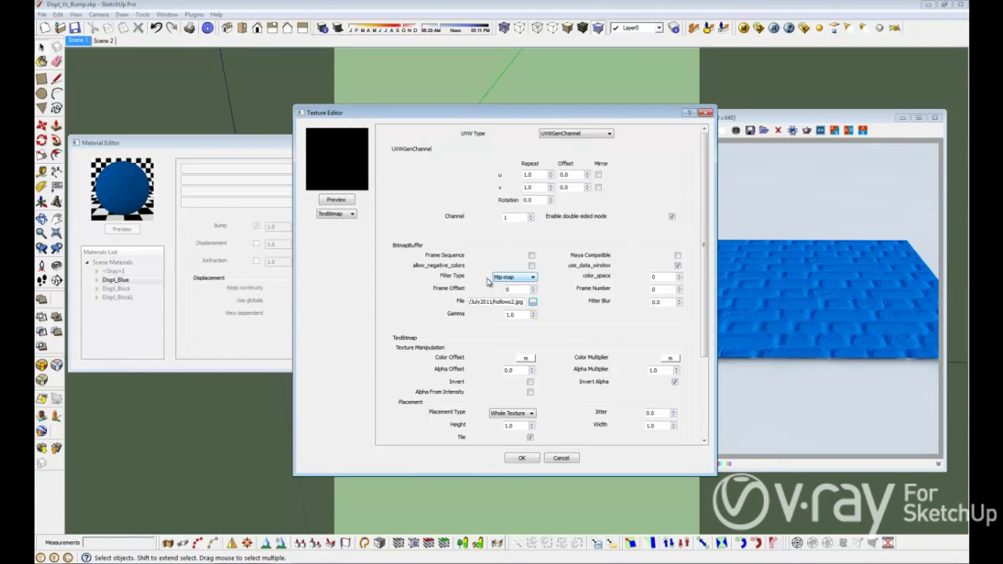
click(523, 458)
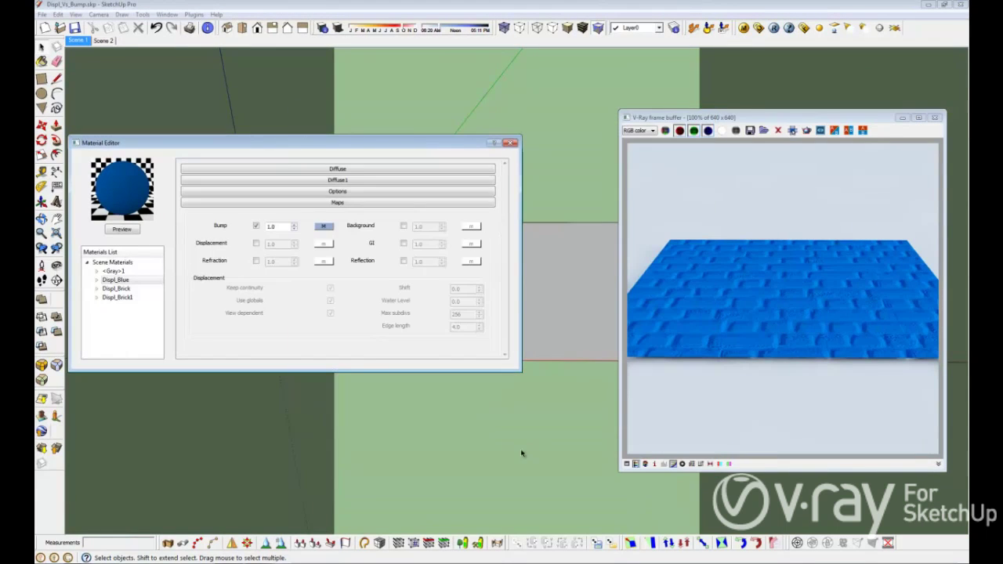
click(324, 226)
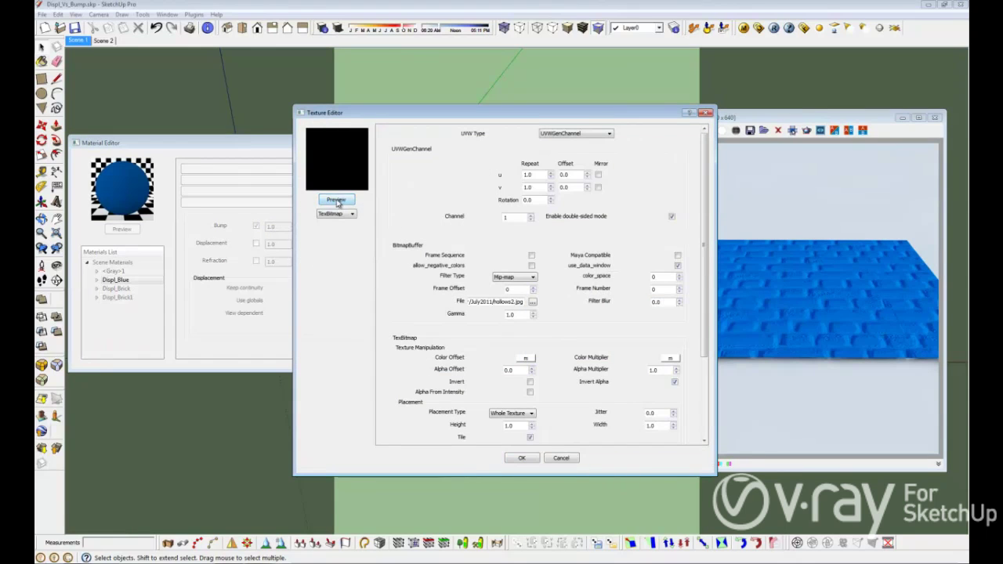
click(336, 201)
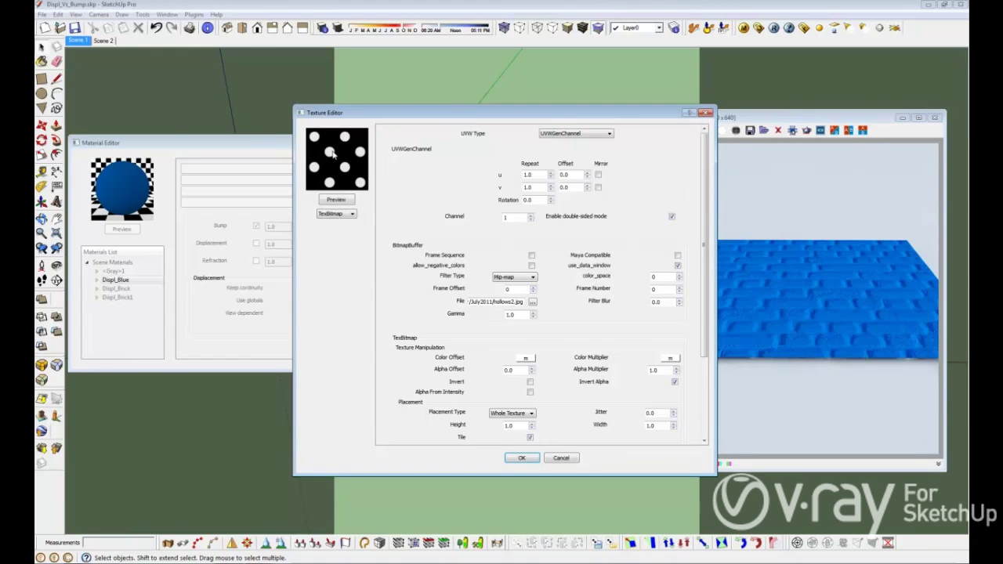
click(520, 458)
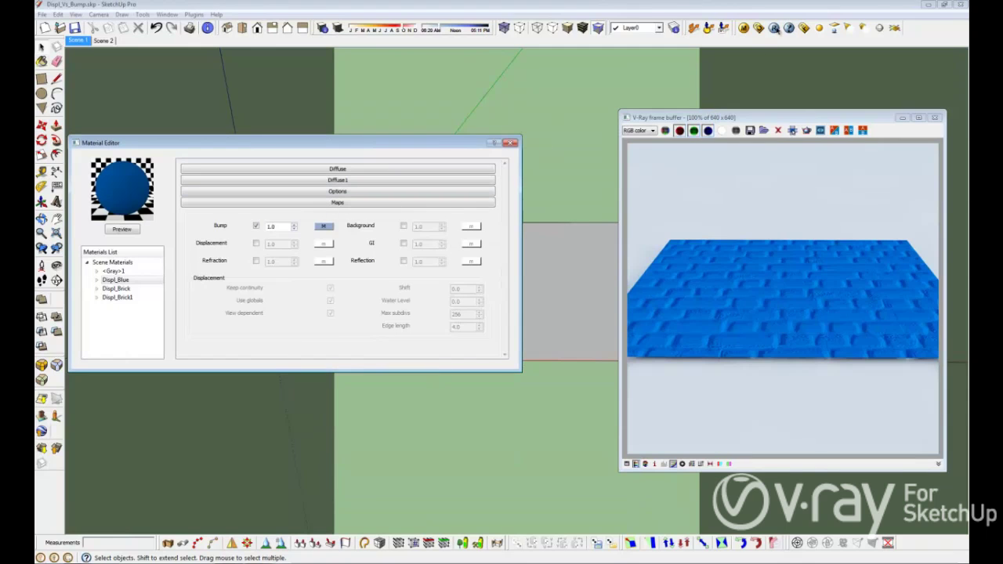
- Render the circular bump hollows, then raise Displ_Blue's bump amount to 20
click(775, 28)
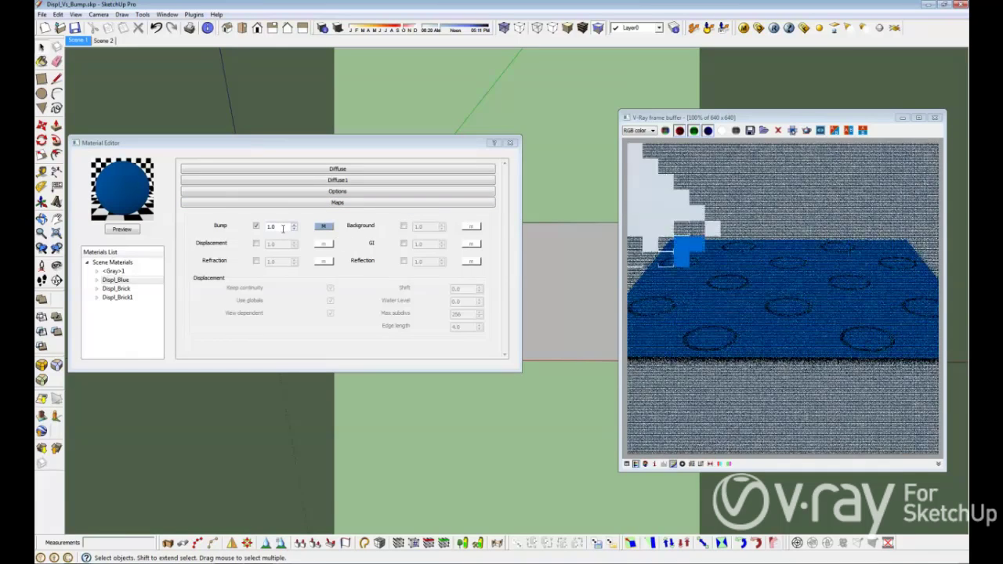
click(724, 273)
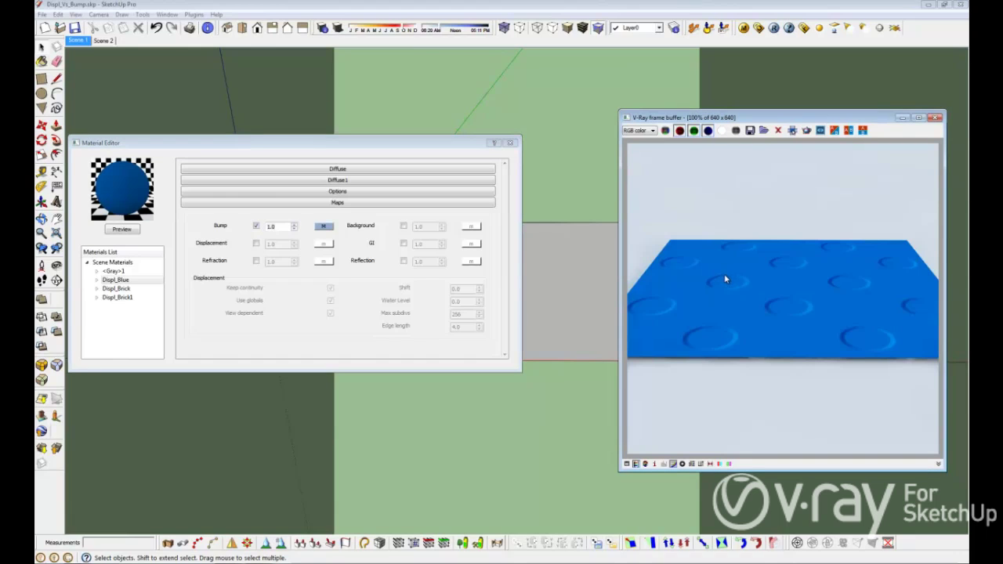
click(365, 241)
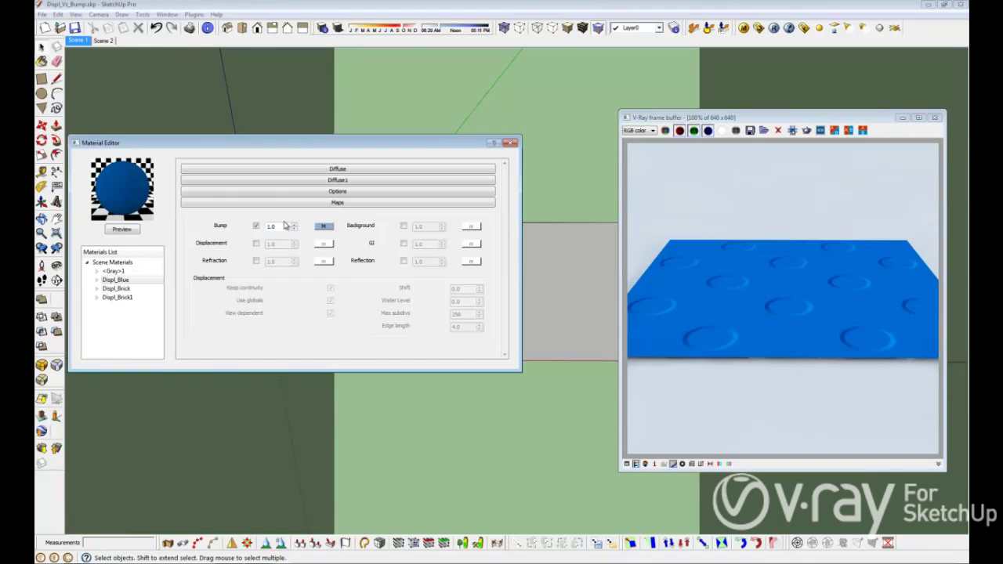
double_click(285, 227)
text(20)
- Re-render at bump 20 and zoom into the frame buffer to compare
click(774, 28)
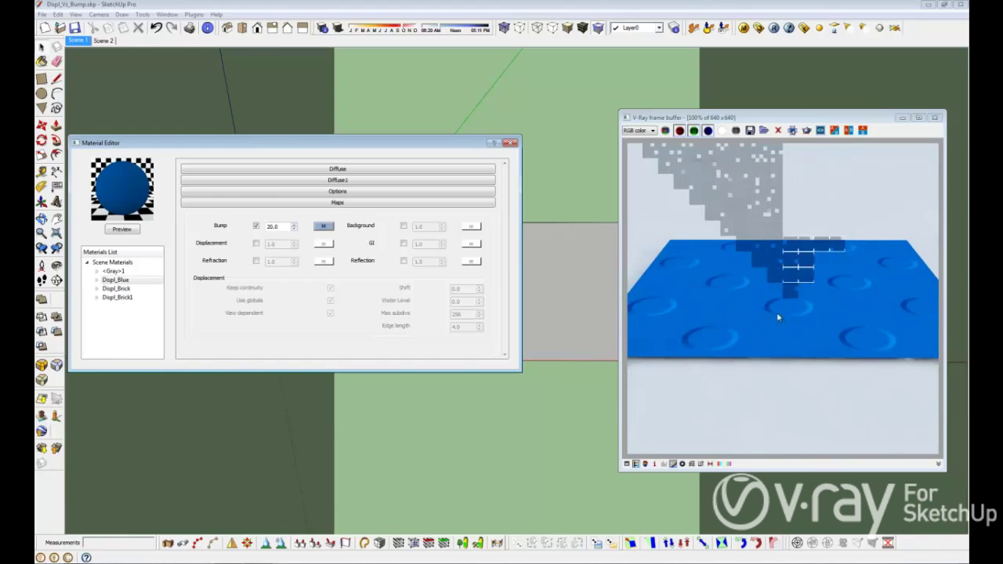
scroll(714, 331, up, 2)
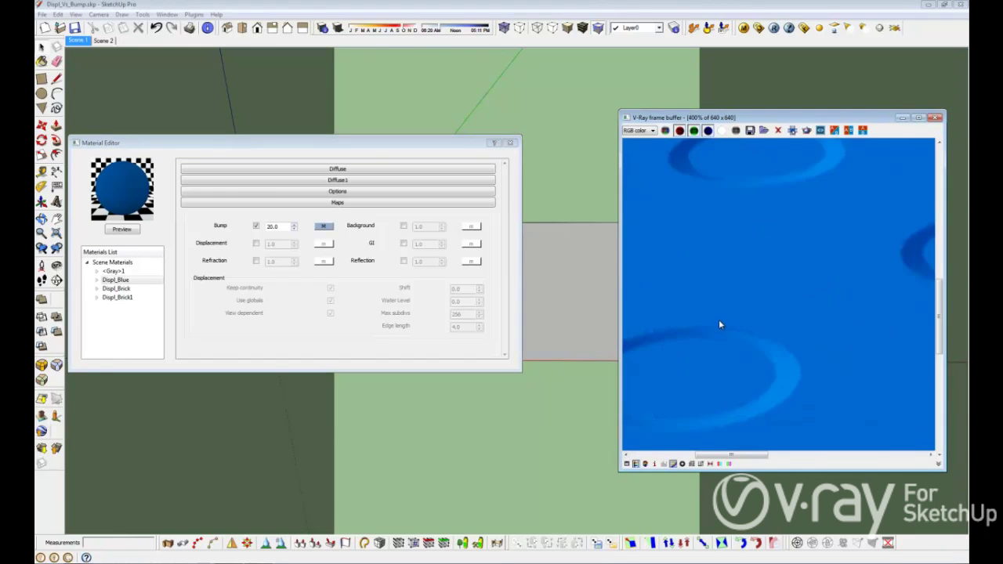
middle_drag(721, 322, 772, 287)
scroll(771, 278, down, 3)
scroll(769, 278, up, 1)
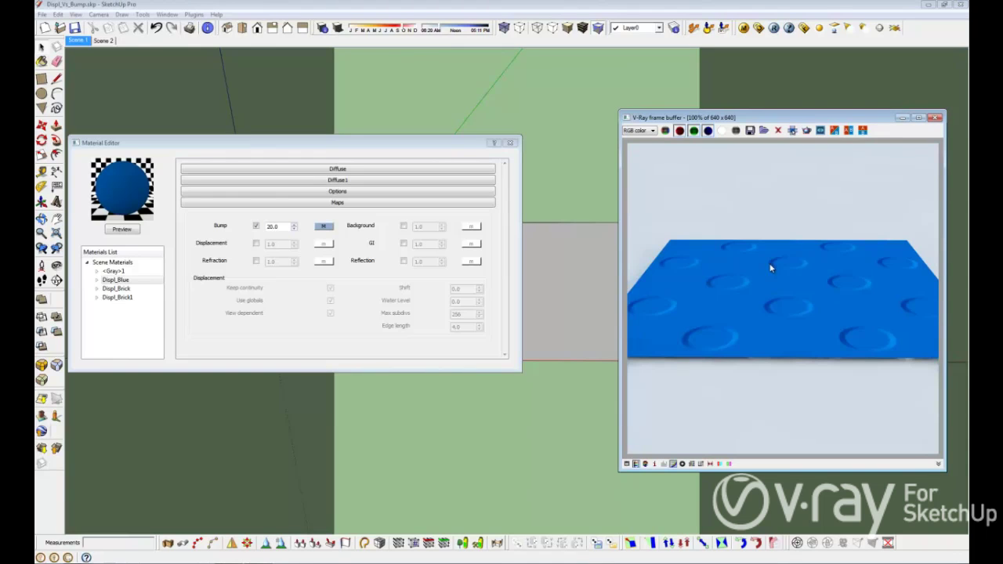
click(512, 291)
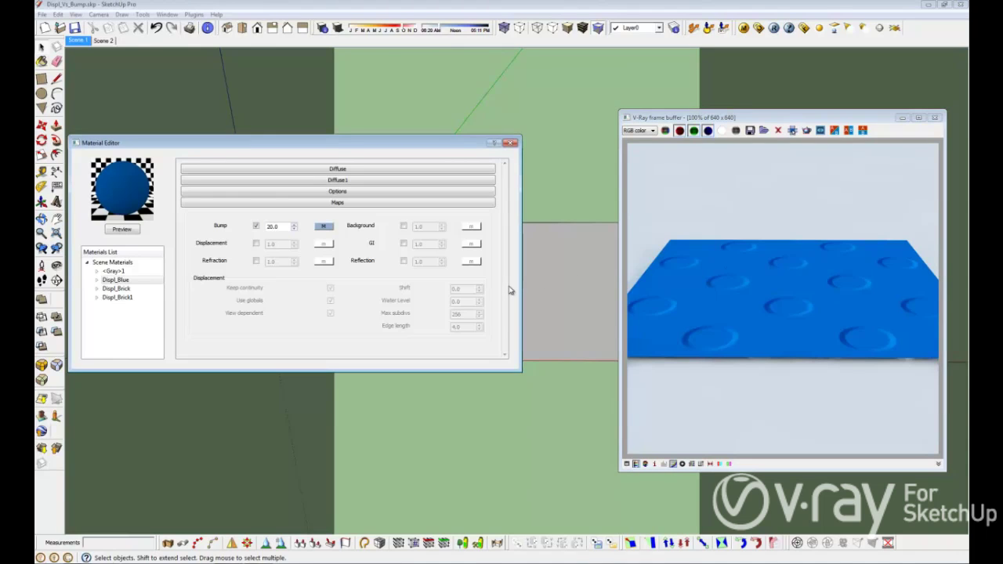
- Turn off bump, enable displacement, and load hollows2.jpg as its TexBitmap texture
click(256, 227)
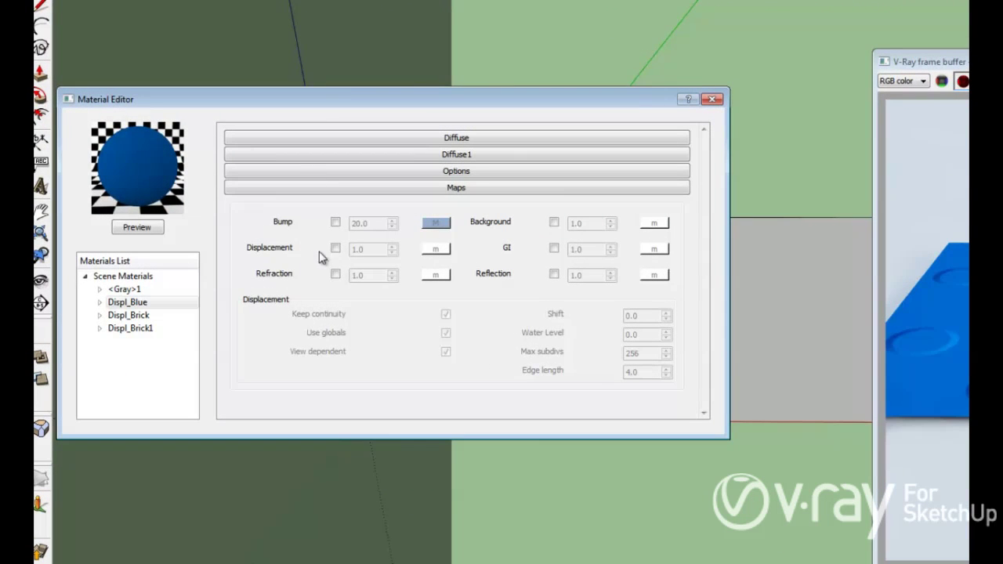
click(336, 249)
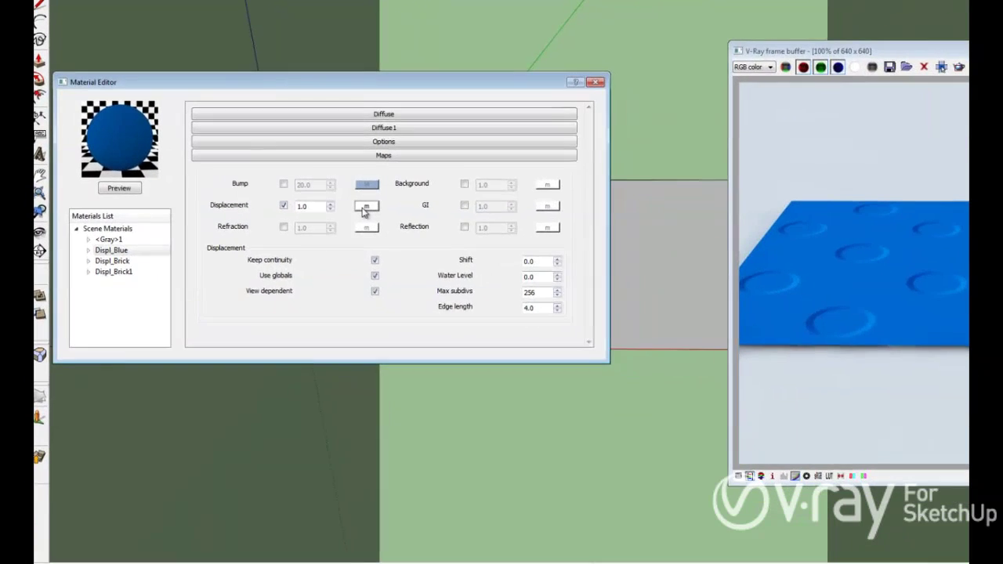
click(364, 207)
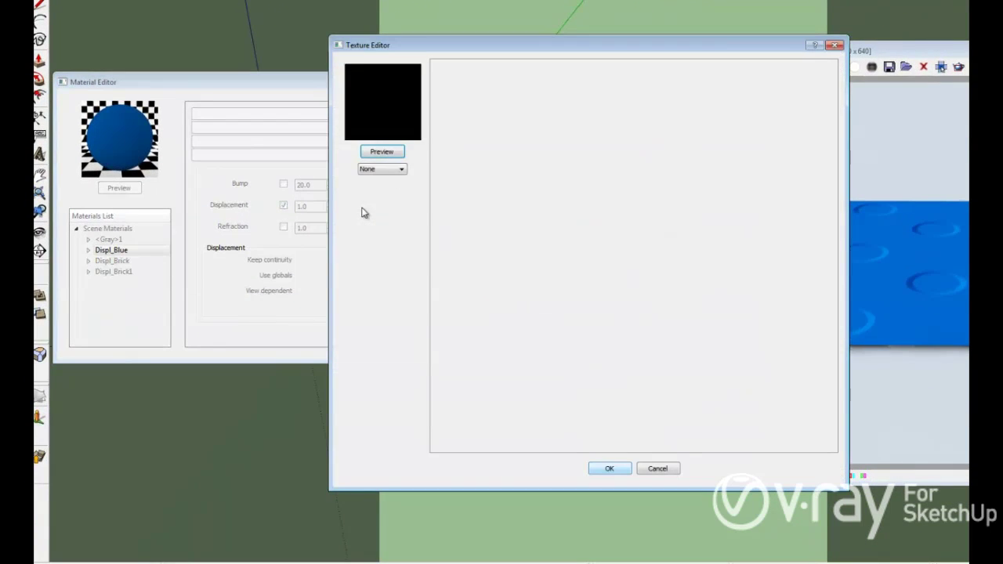
click(382, 171)
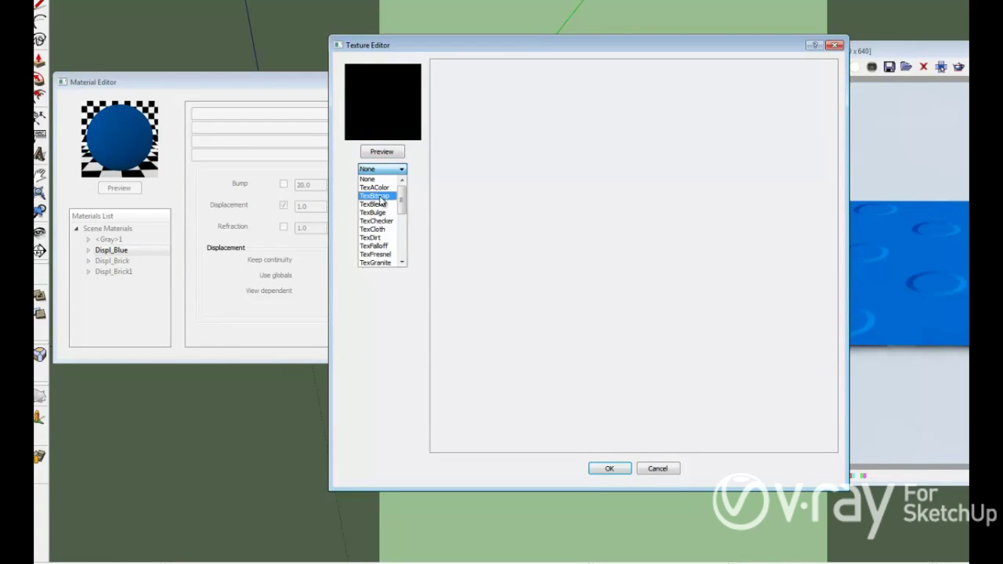
click(376, 196)
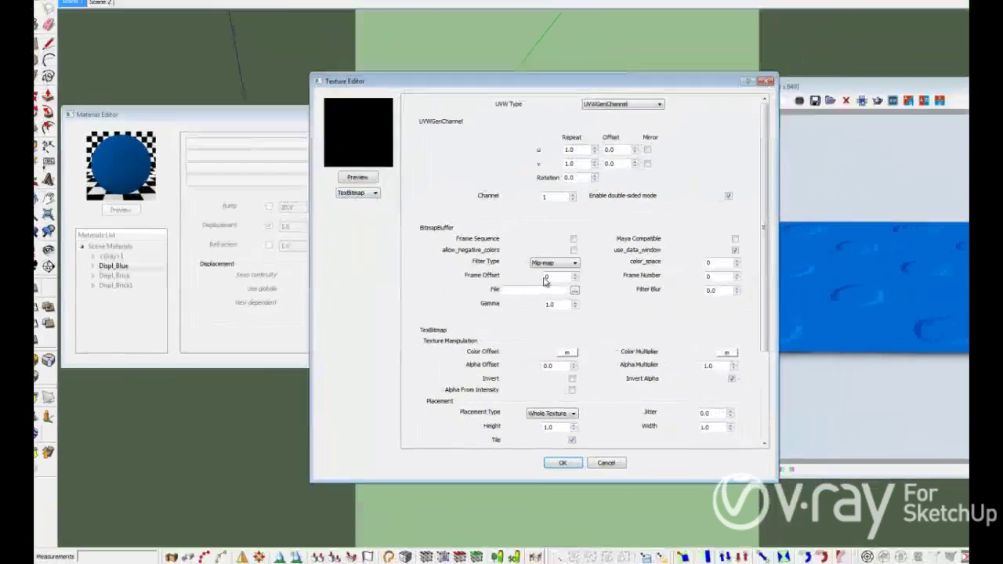
click(574, 290)
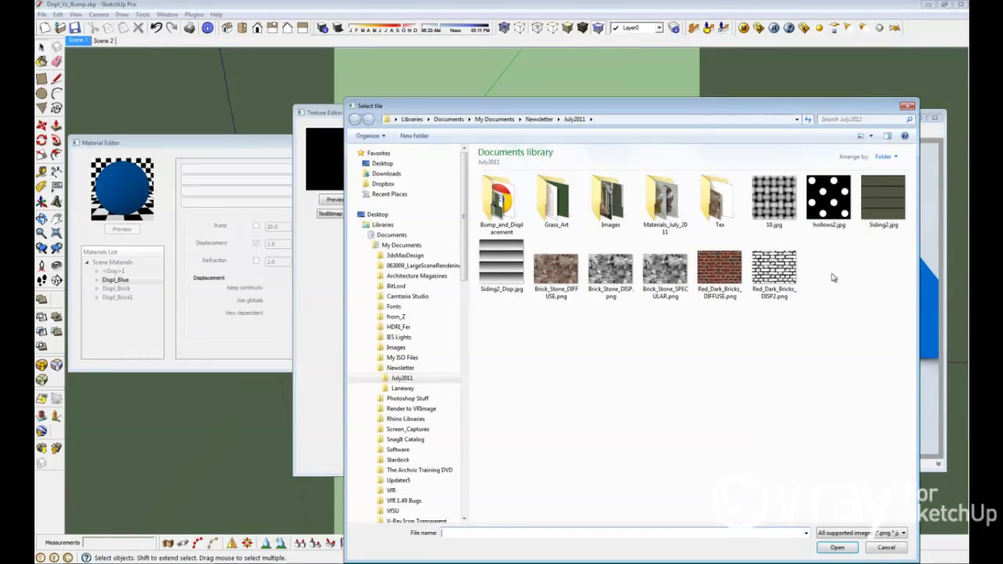
click(828, 202)
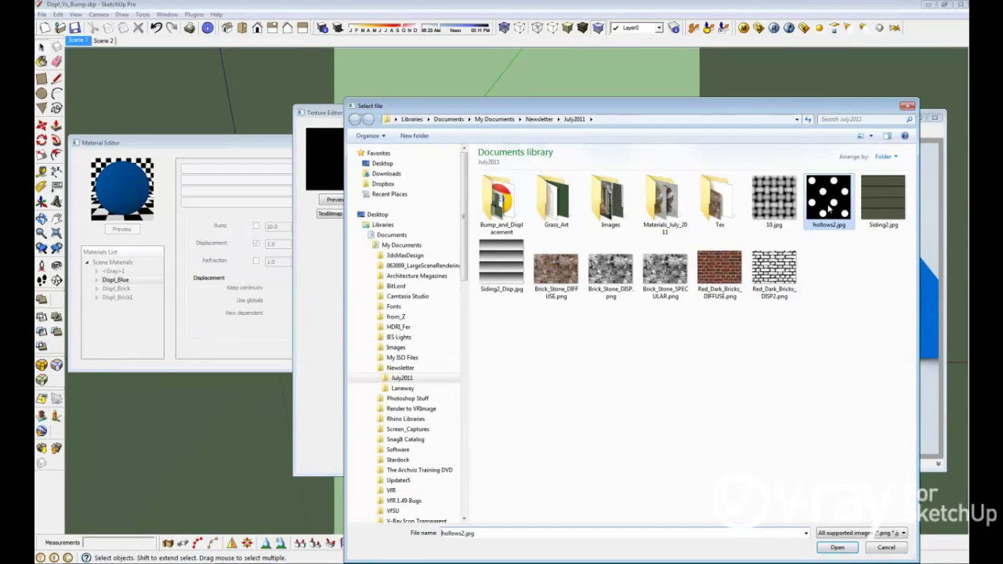
click(824, 548)
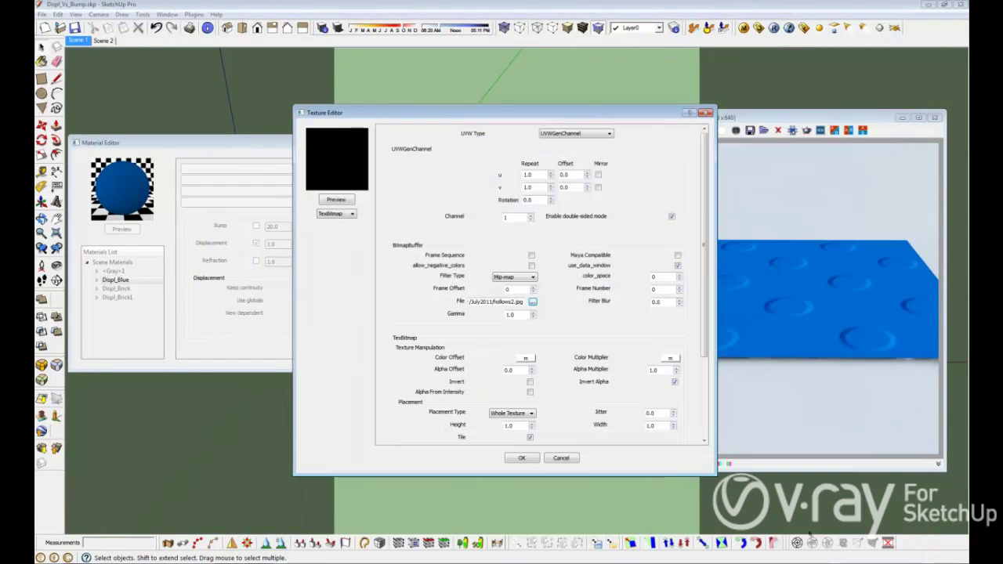
click(521, 459)
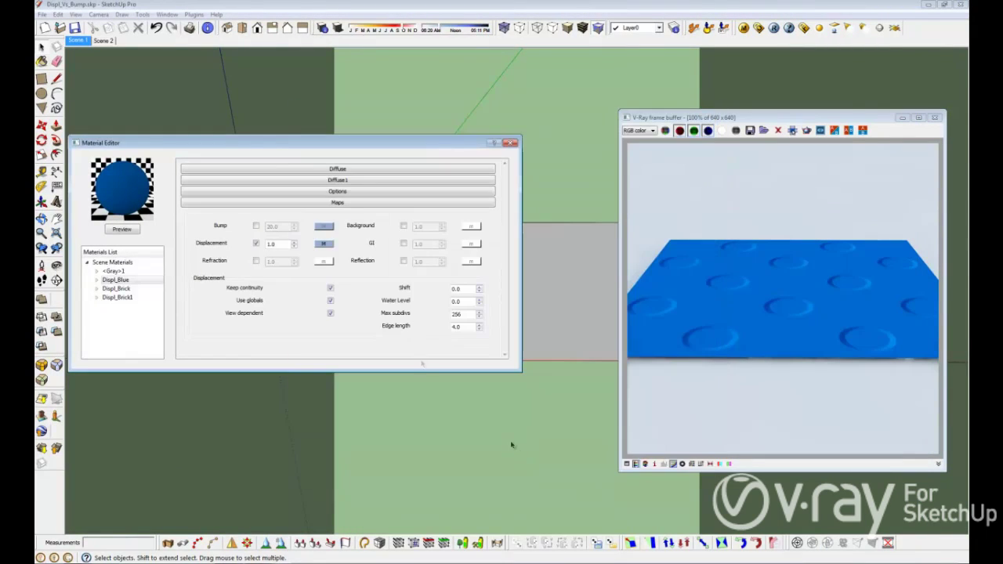
- Render Displ_Blue's displacement, zoom and pan to inspect the raised cups, then select the displacement amount
click(773, 29)
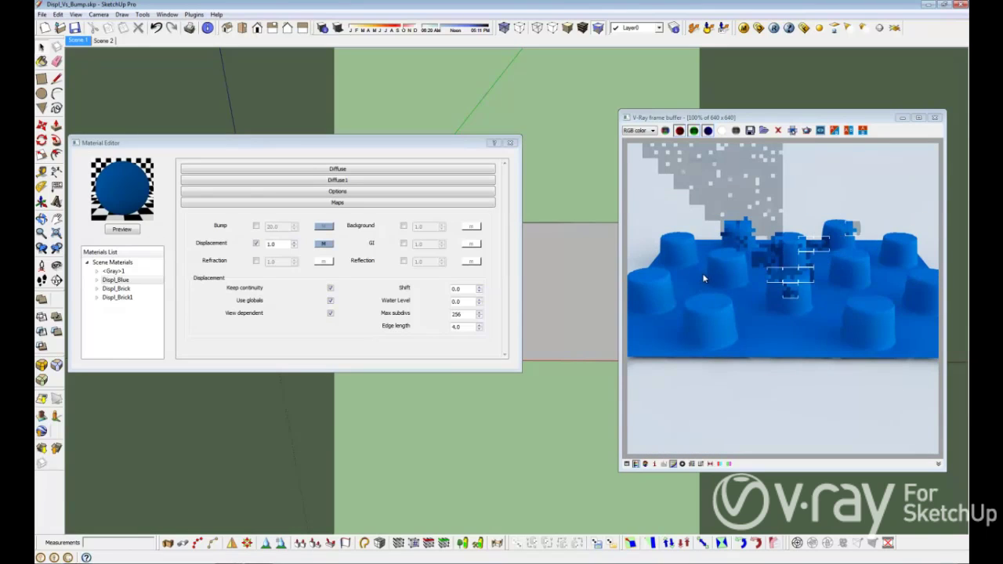
scroll(746, 235, up, 2)
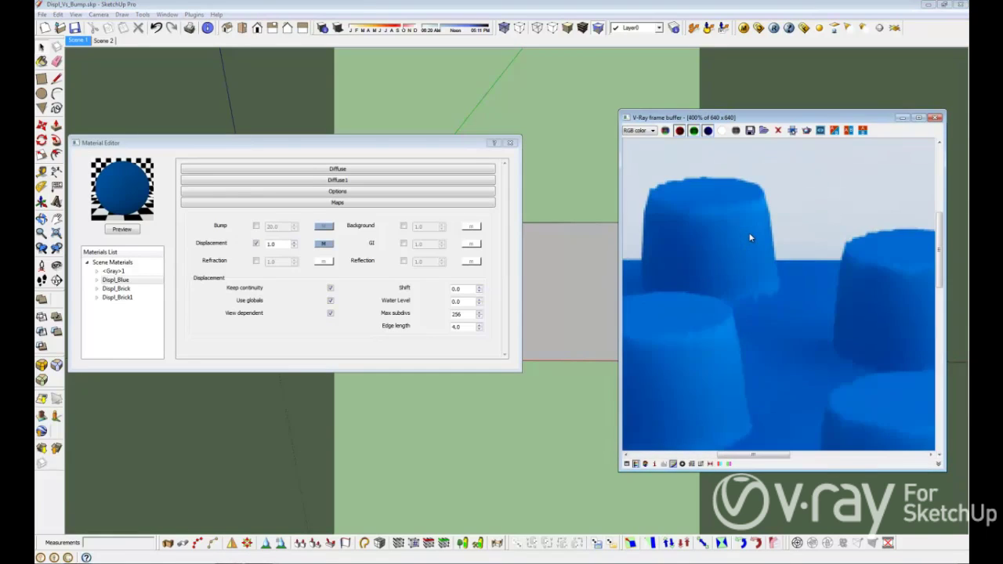
scroll(750, 237, down, 2)
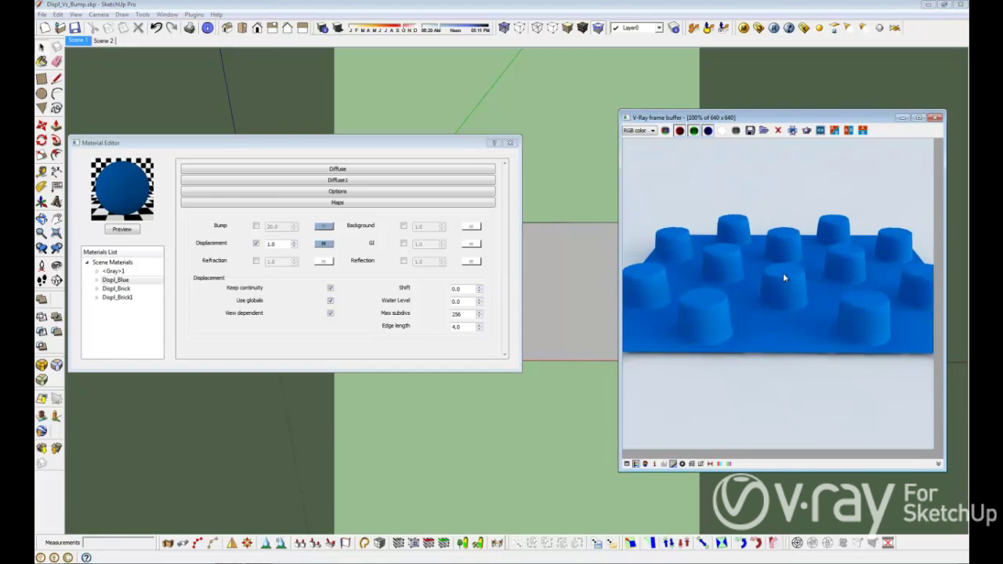
middle_drag(783, 276, 757, 328)
scroll(768, 298, up, 2)
scroll(768, 298, down, 1)
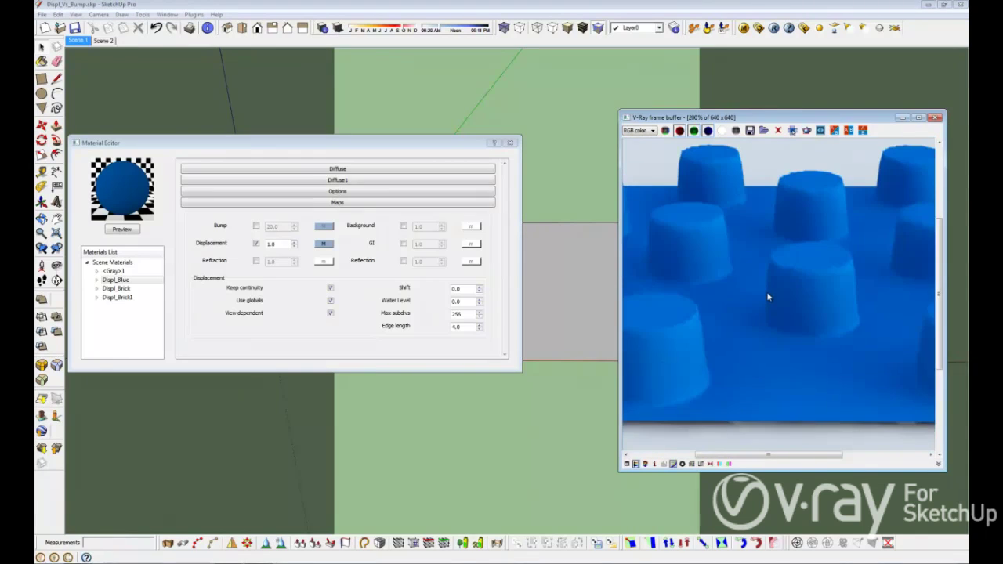
scroll(768, 297, down, 1)
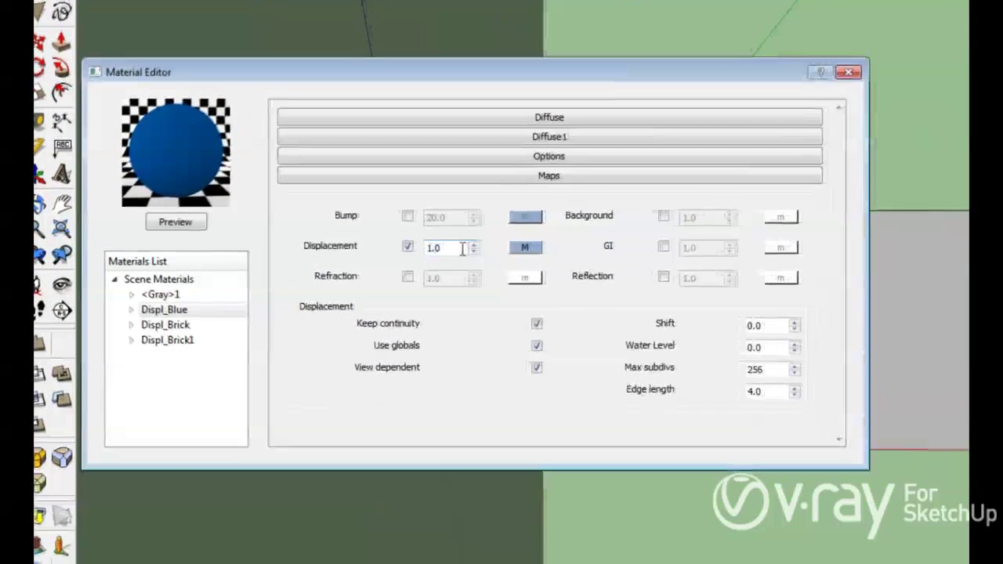
double_click(463, 248)
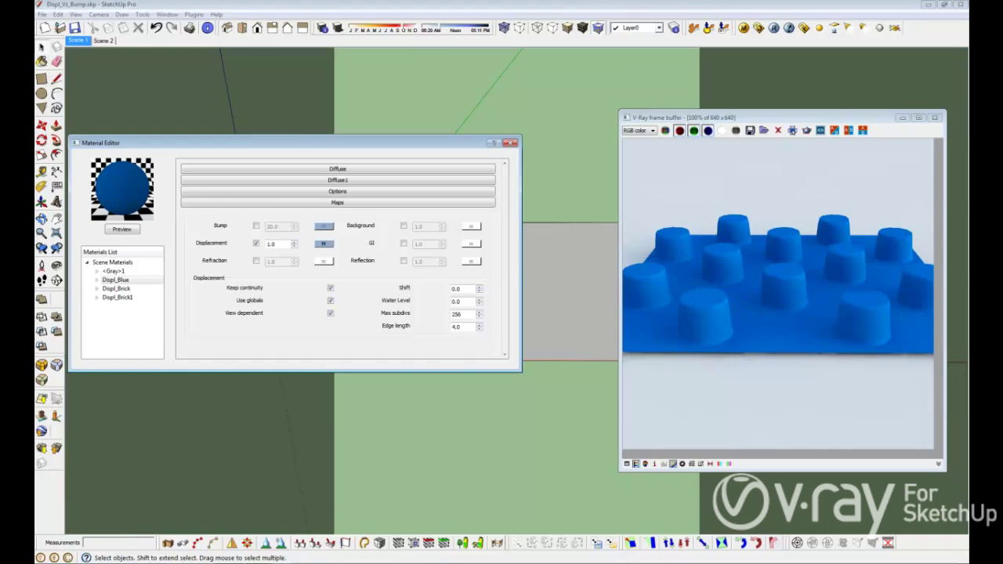
click(759, 28)
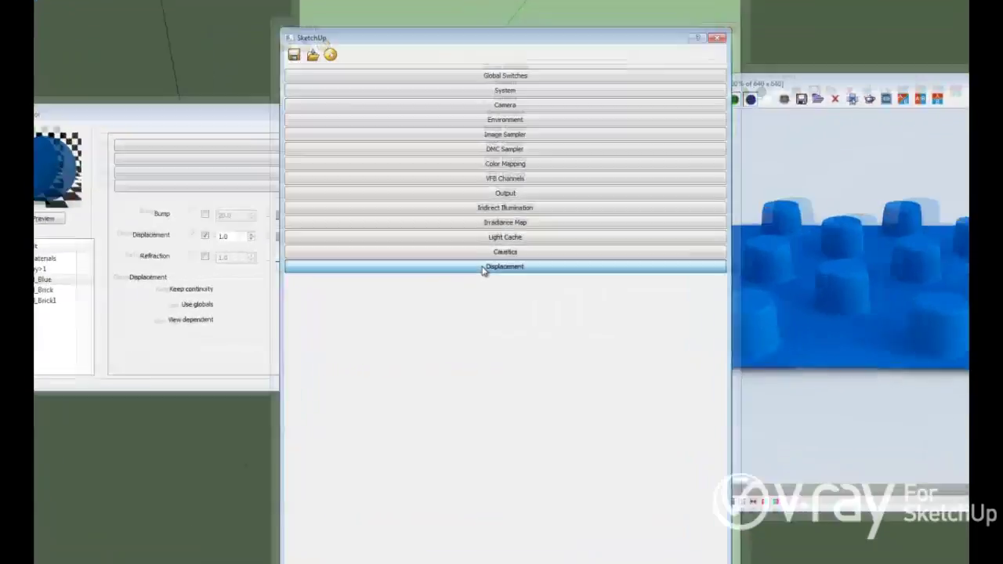
click(483, 271)
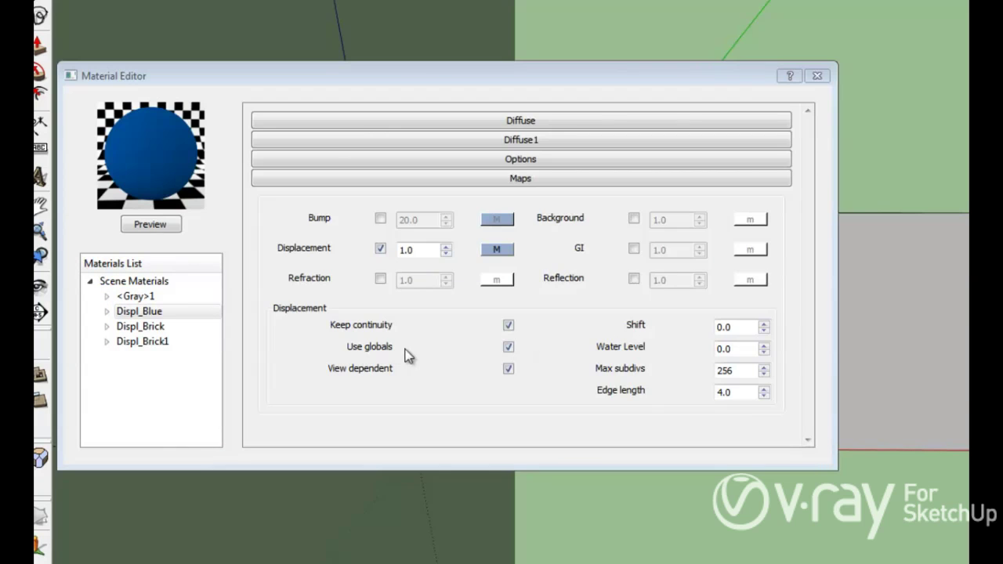
- Uncheck Use globals for Displ_Blue's displacement and set Edge length to 2
click(509, 348)
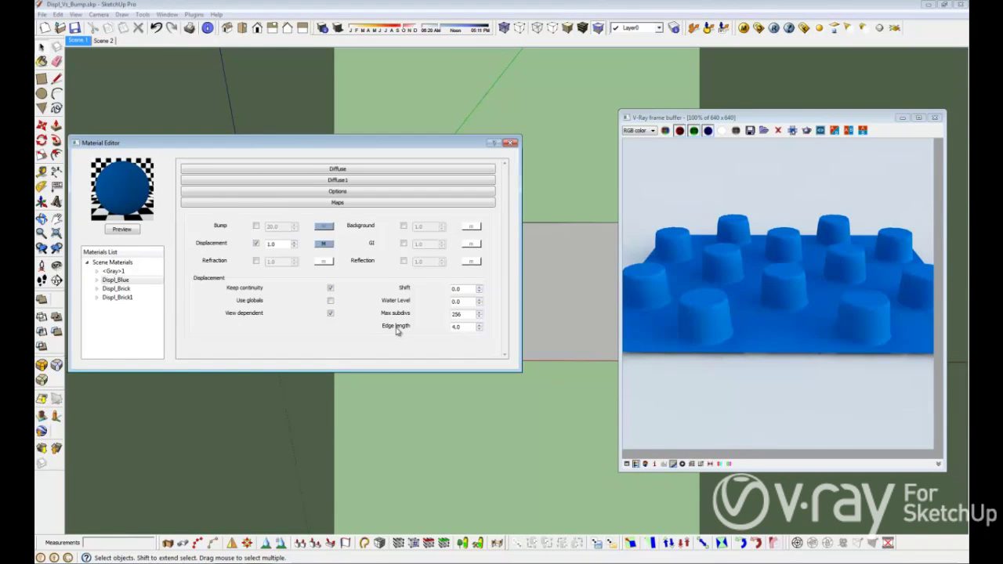
click(745, 242)
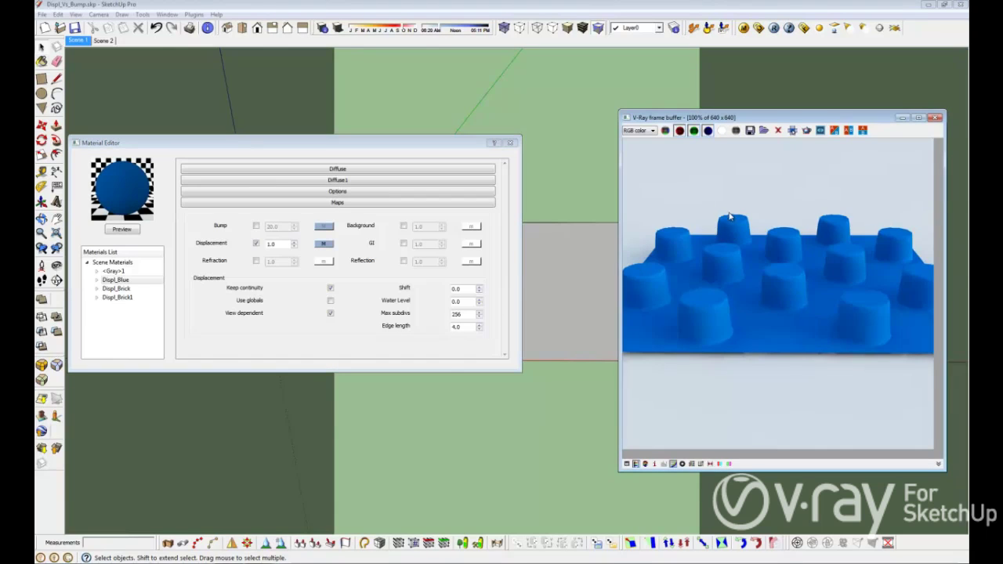
scroll(740, 255, up, 3)
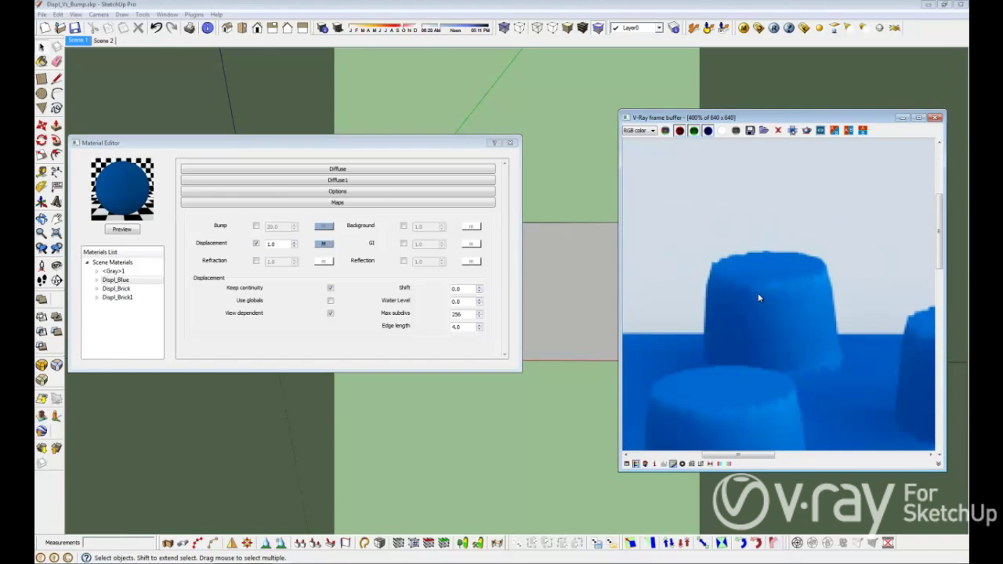
scroll(758, 293, down, 3)
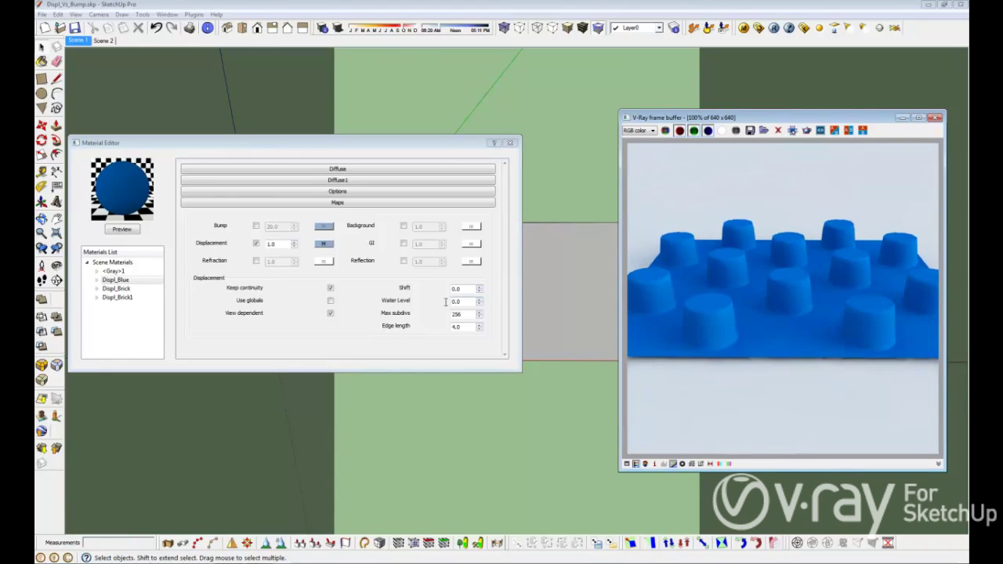
double_click(470, 328)
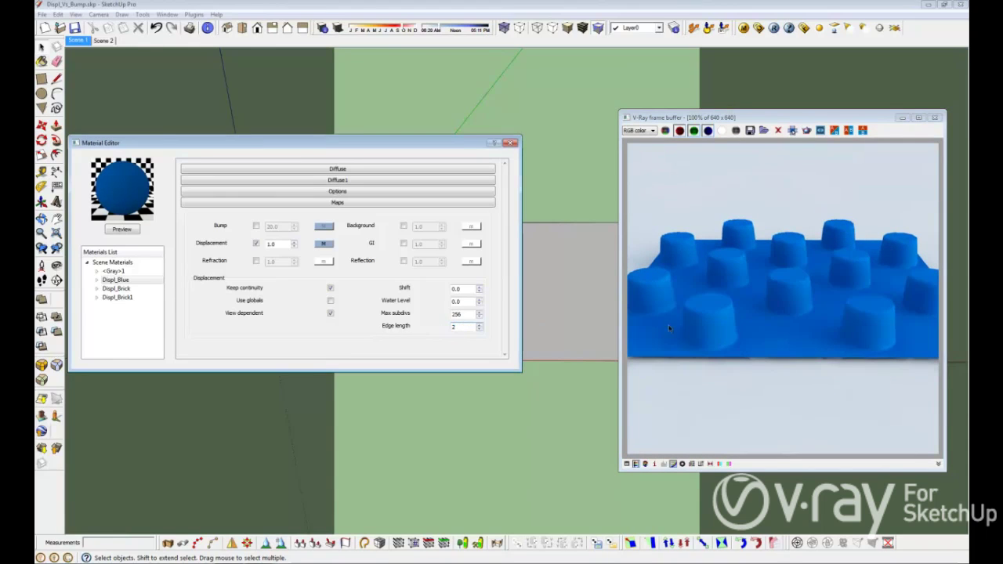
- Re-render with Edge length 2.0, zoom in to check the stud edges, and switch to Scene 2
click(774, 28)
click(742, 231)
scroll(742, 230, up, 3)
scroll(747, 232, down, 1)
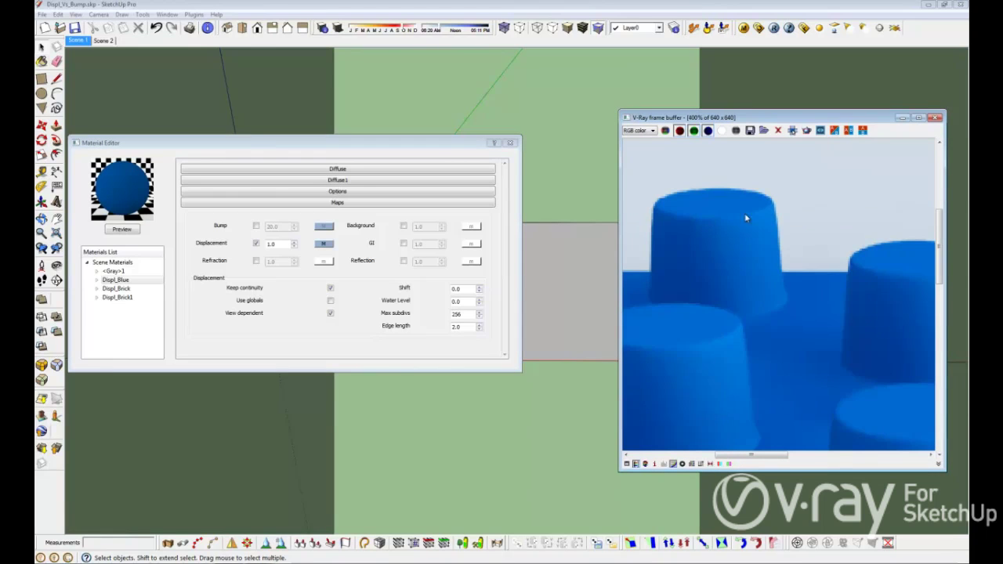
scroll(737, 246, down, 2)
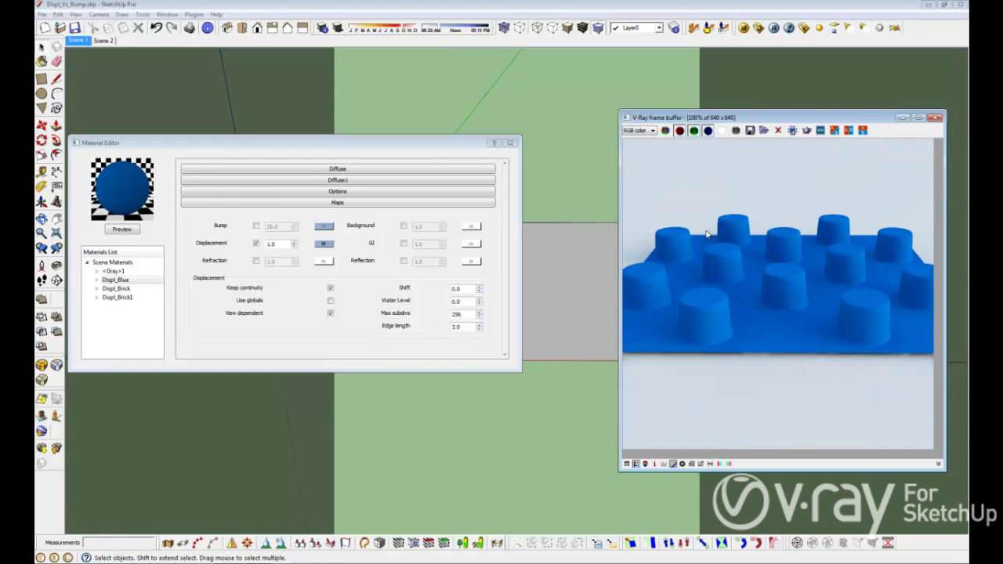
click(108, 41)
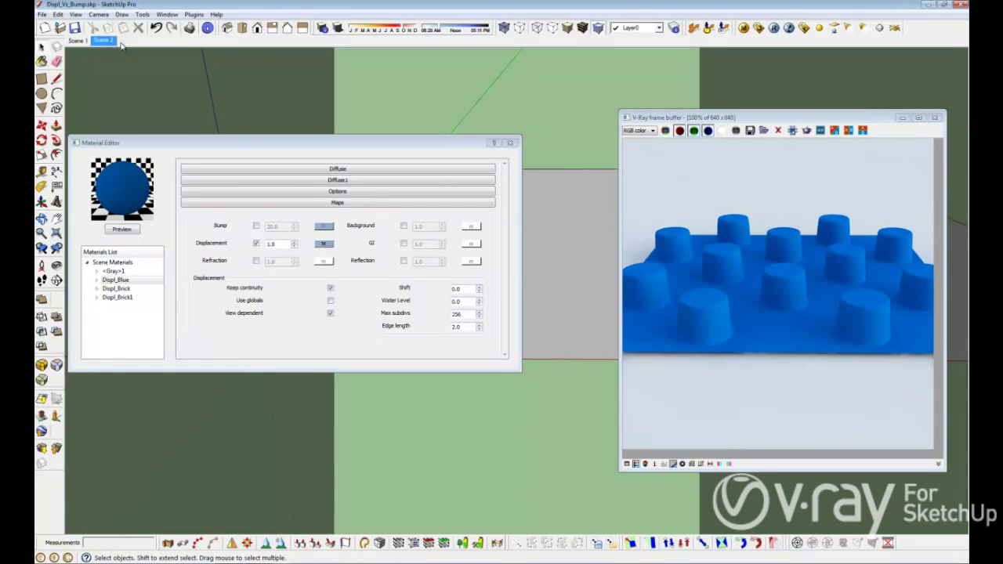
- Show textures, select Displ_Brick, turn off its displacement and enable Bump
click(580, 31)
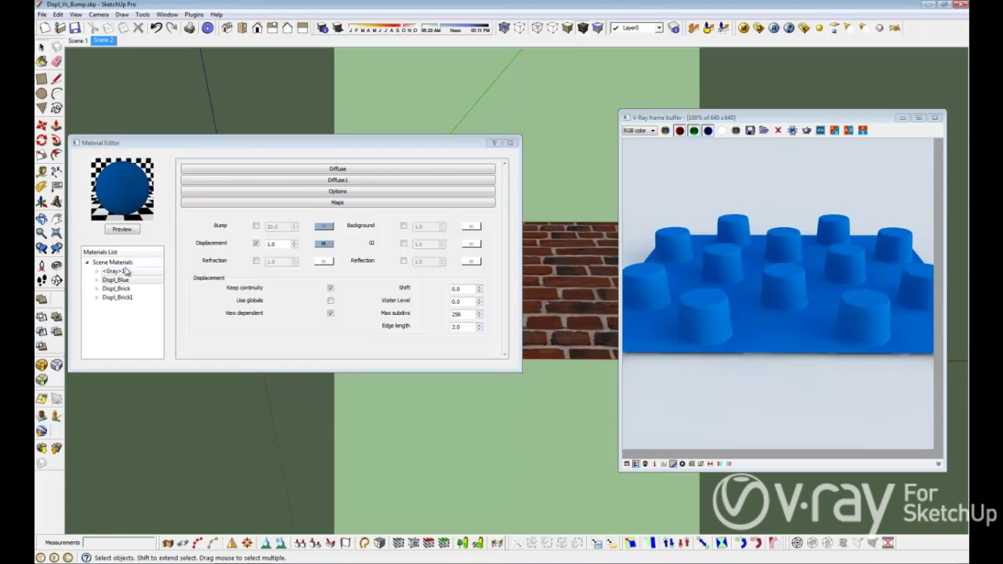
click(117, 290)
click(118, 290)
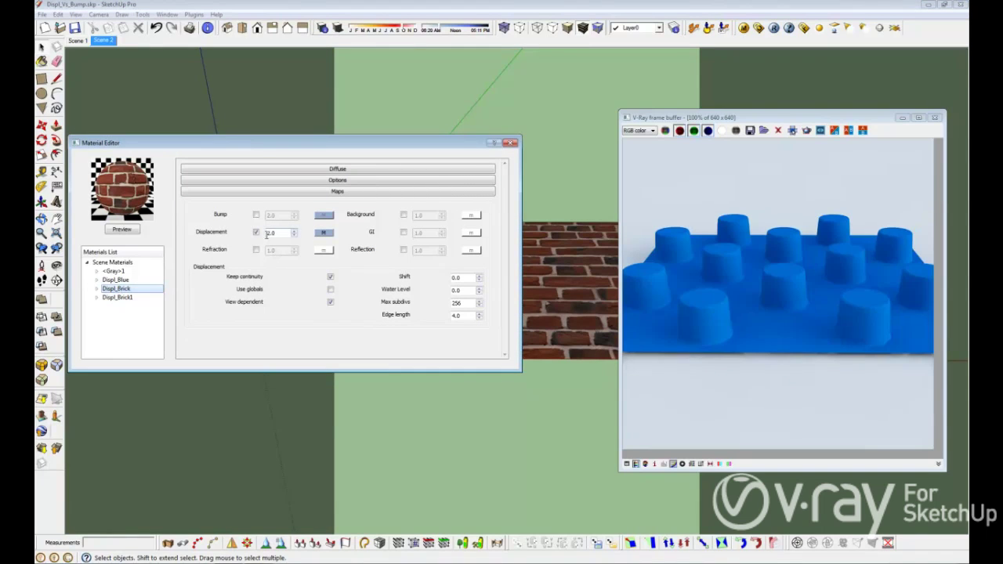
click(256, 233)
click(256, 214)
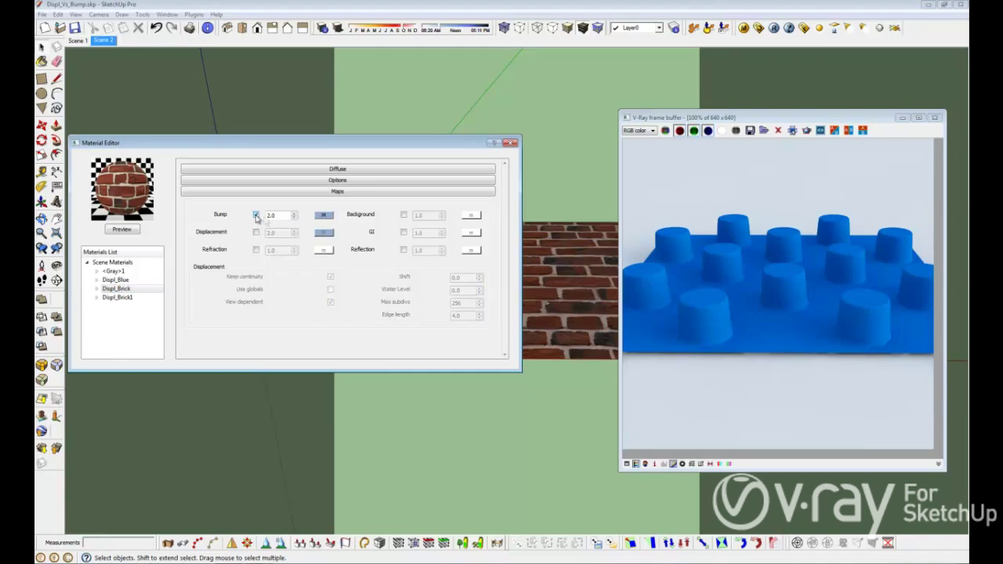
- Set the bump texture to a TexBitmap of Red_Dark_Bricks_DISP2.png and confirm
click(324, 215)
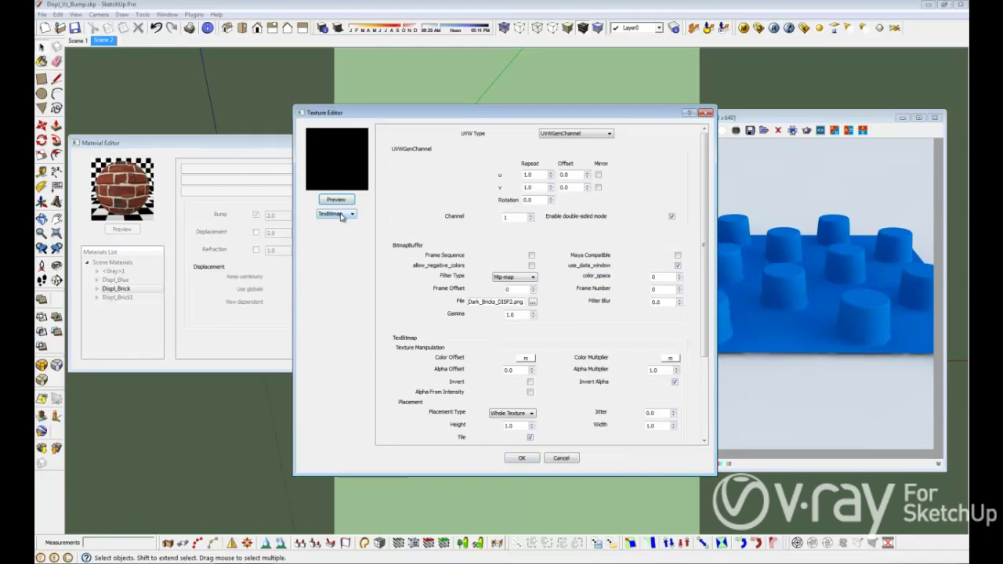
click(345, 214)
click(335, 236)
click(533, 302)
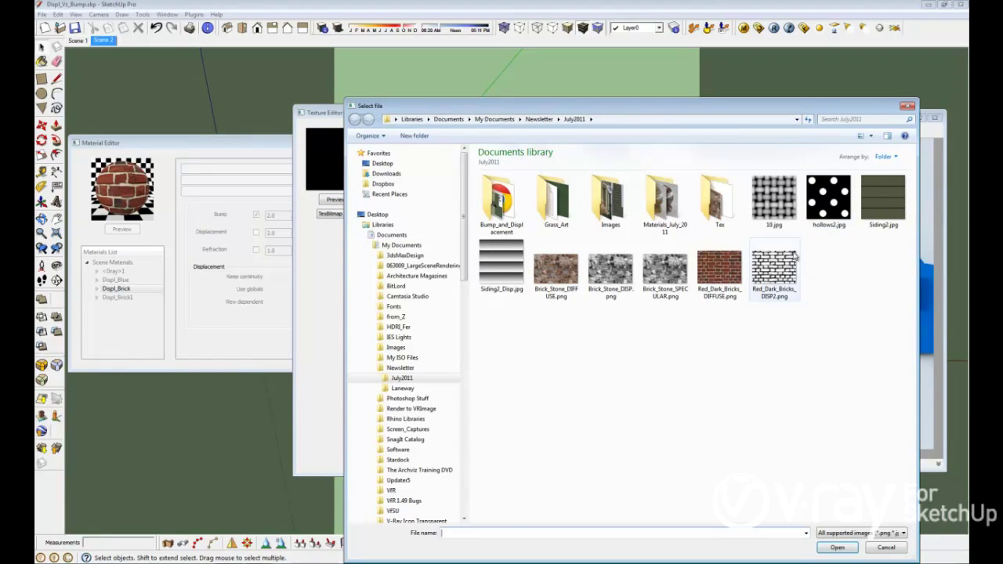
click(775, 270)
click(837, 547)
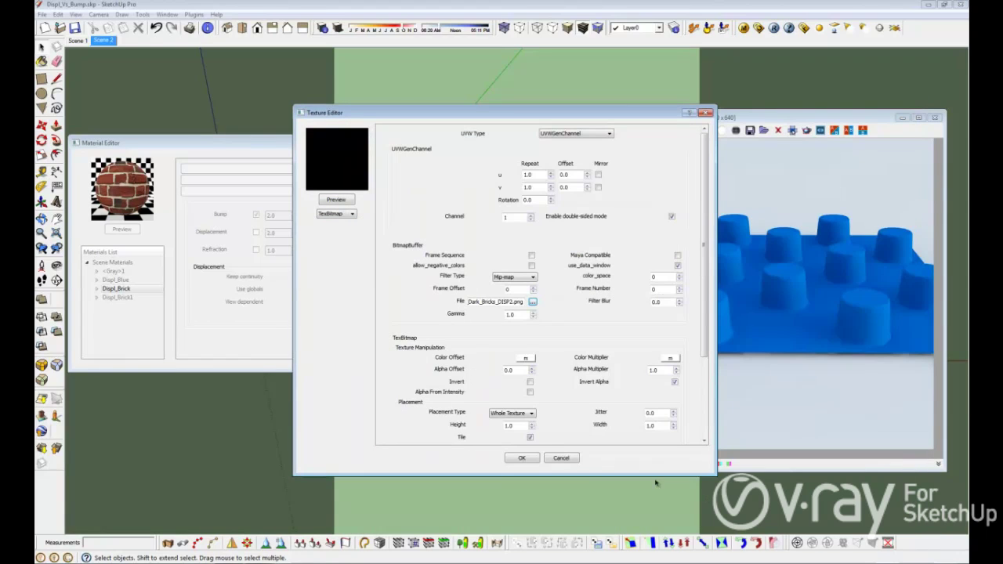
click(535, 461)
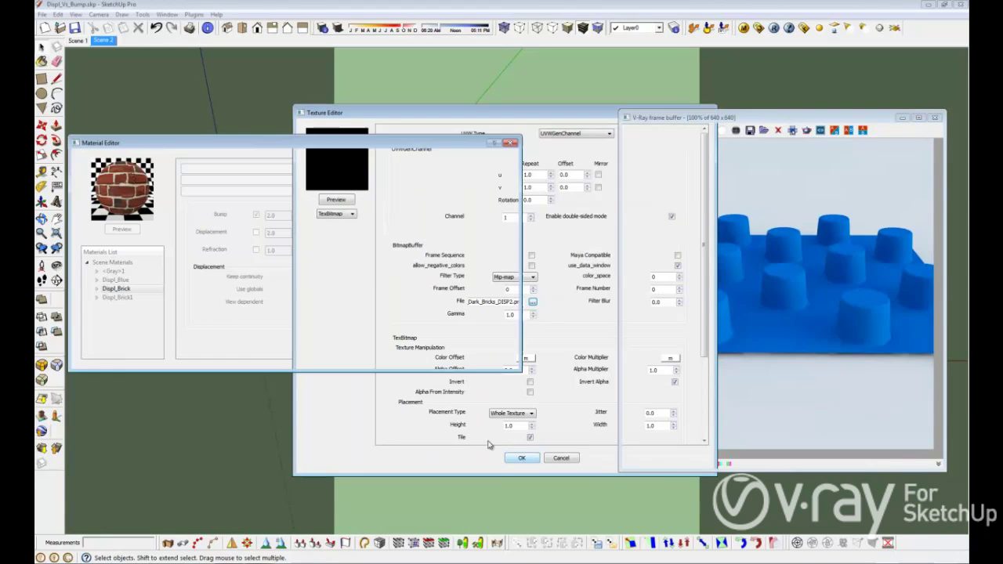
- Render the brick paving with bump, then switch Displ_Brick from bump to displacement
click(774, 28)
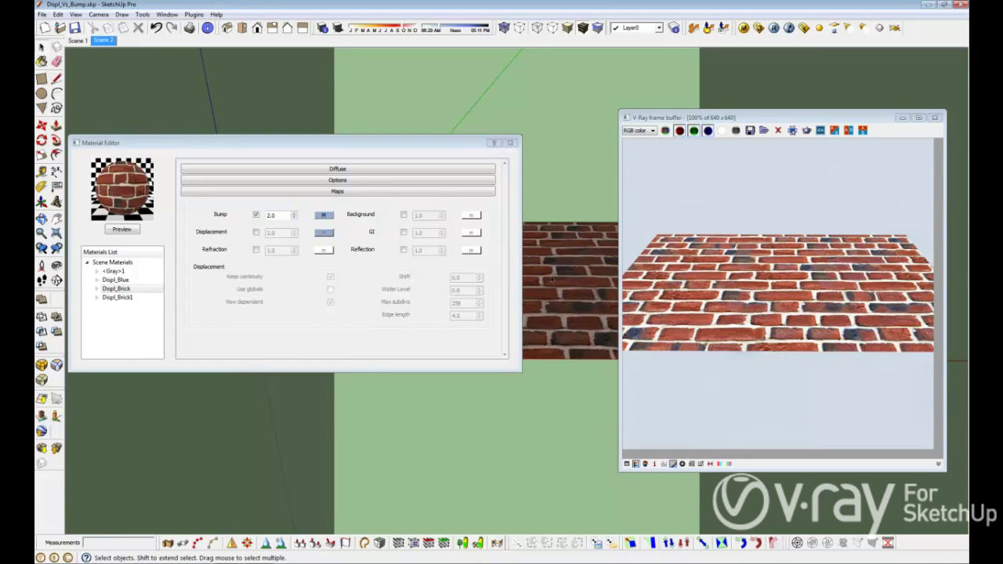
click(257, 216)
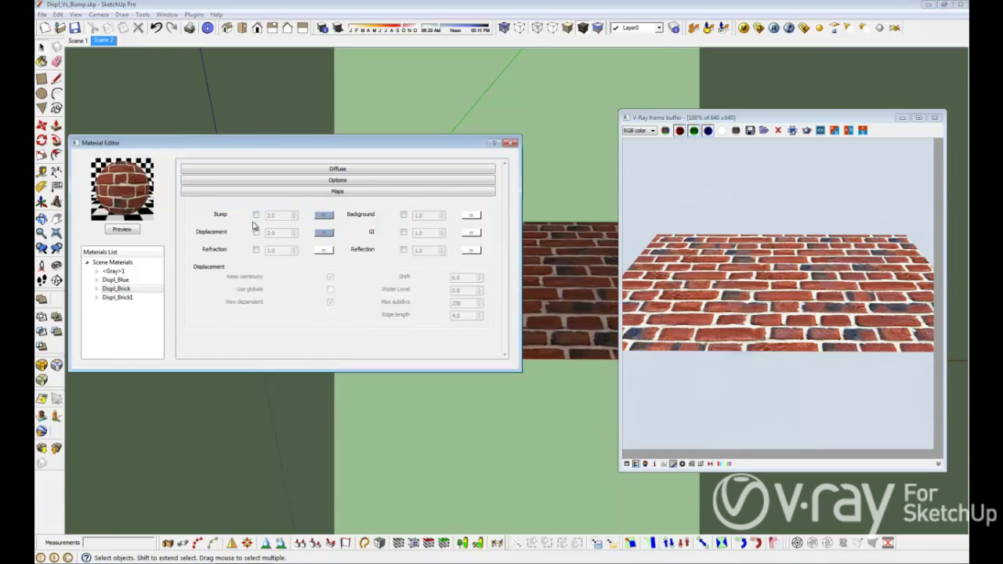
click(257, 233)
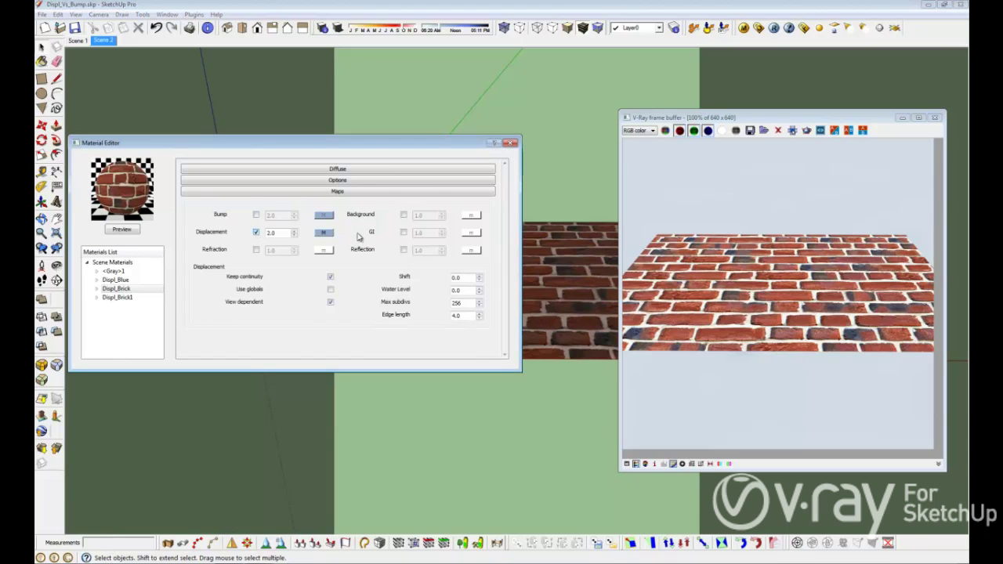
- Re-render with displacement and zoom the frame buffer to inspect the raised bricks
click(775, 29)
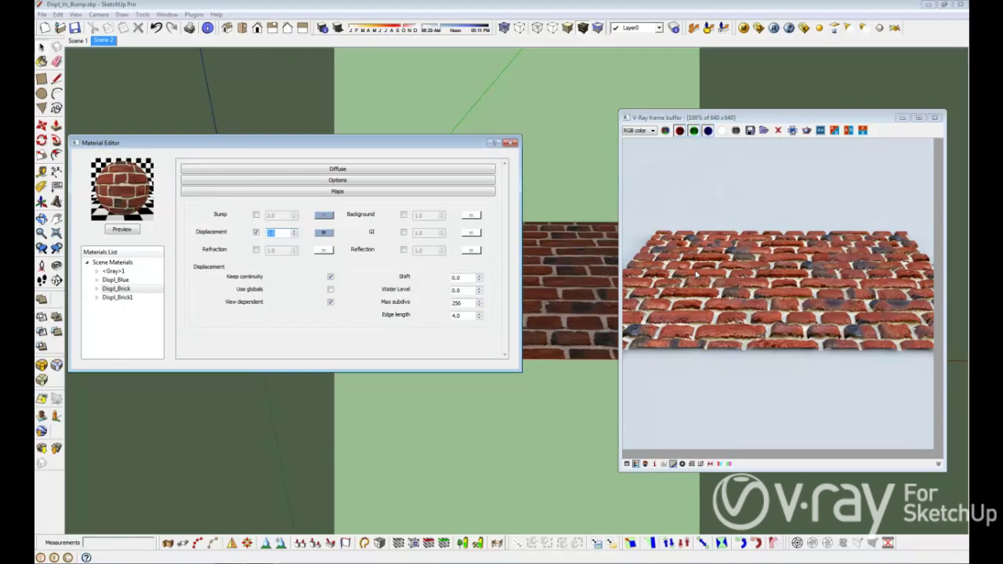
click(772, 299)
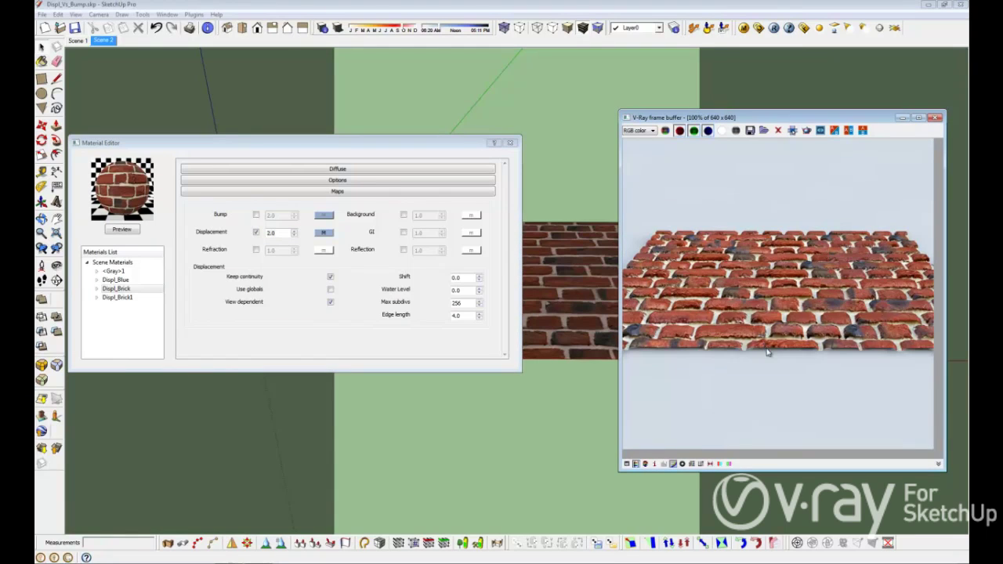
scroll(768, 353, up, 1)
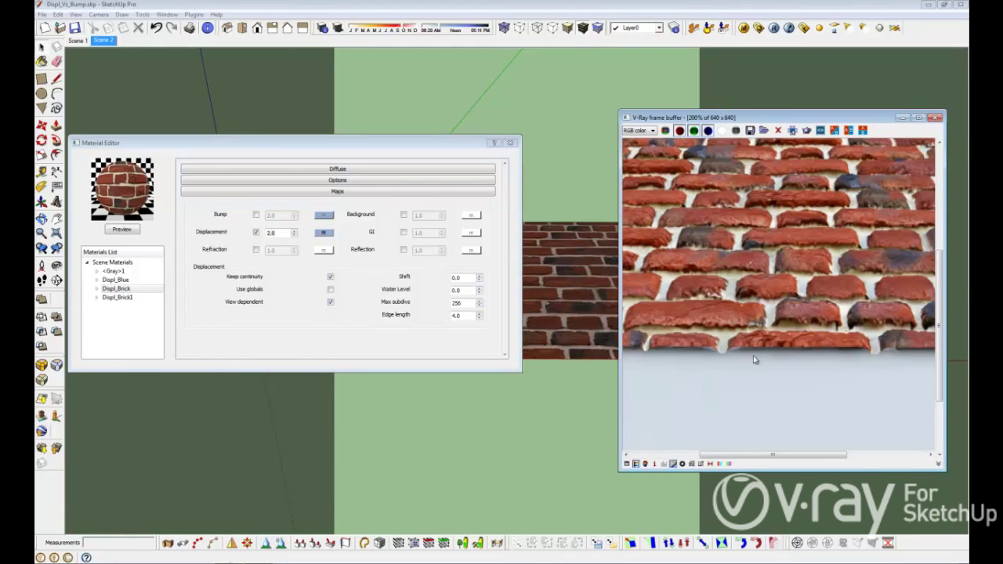
scroll(799, 333, down, 1)
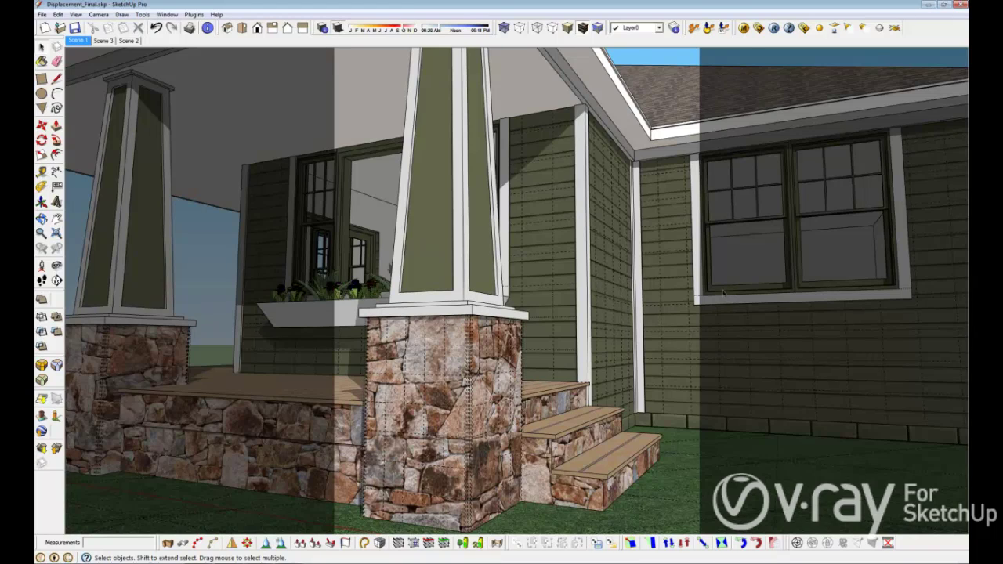
- Open the Material Editor and review the stone displacement's Edge length 12.0 and Max subdivs 256
click(743, 28)
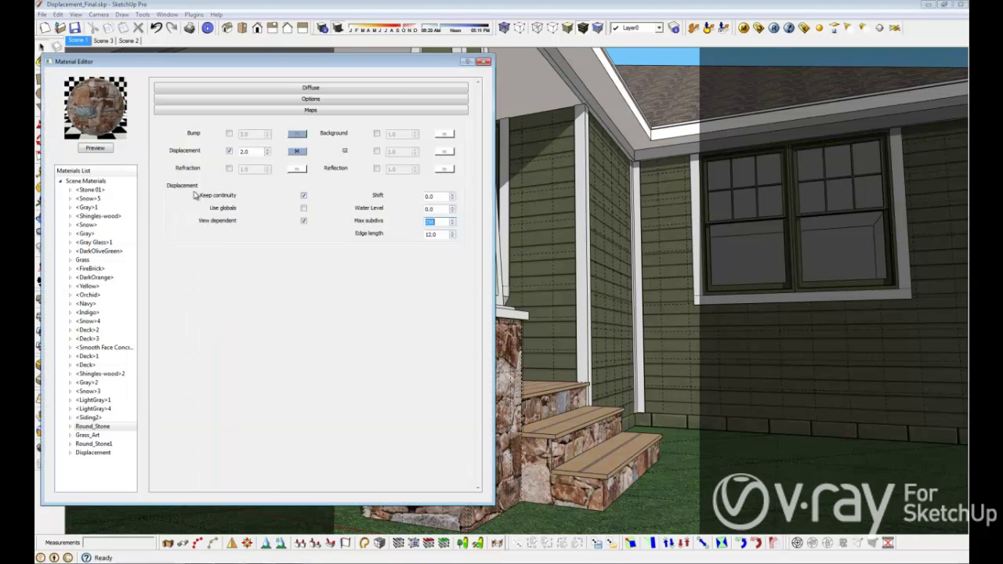
double_click(441, 234)
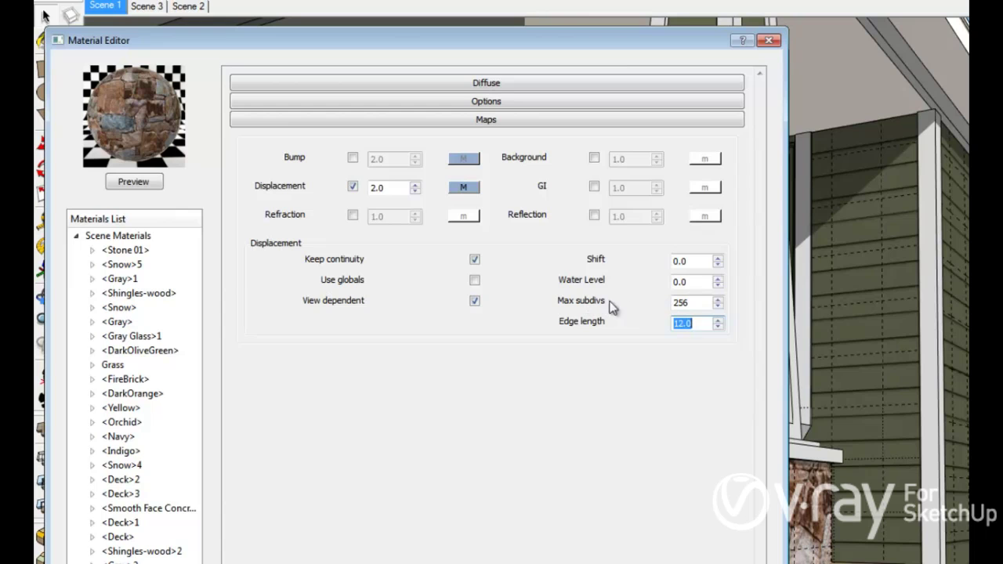
double_click(689, 303)
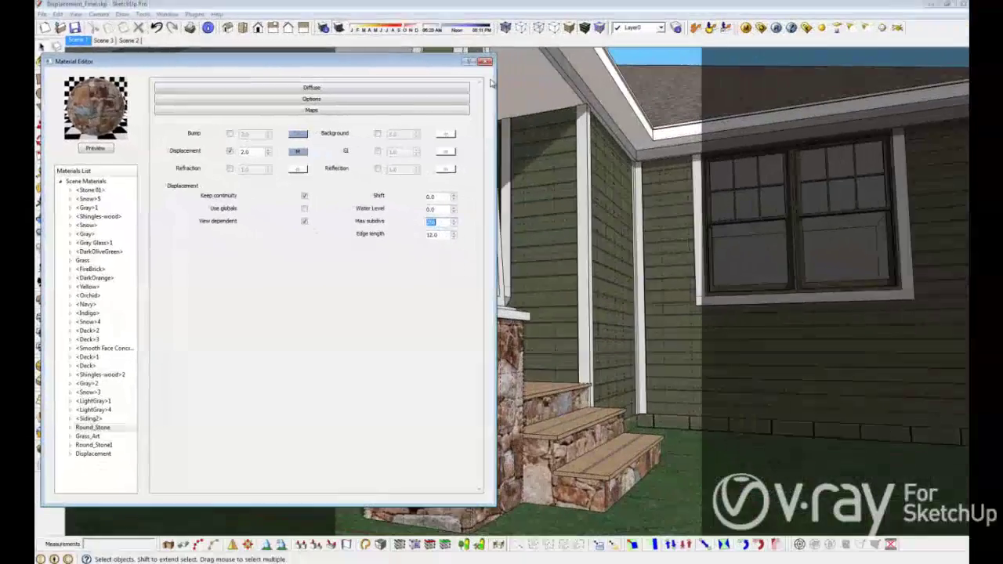
- Close the Material Editor and launch a V-Ray render of the porch view
click(484, 61)
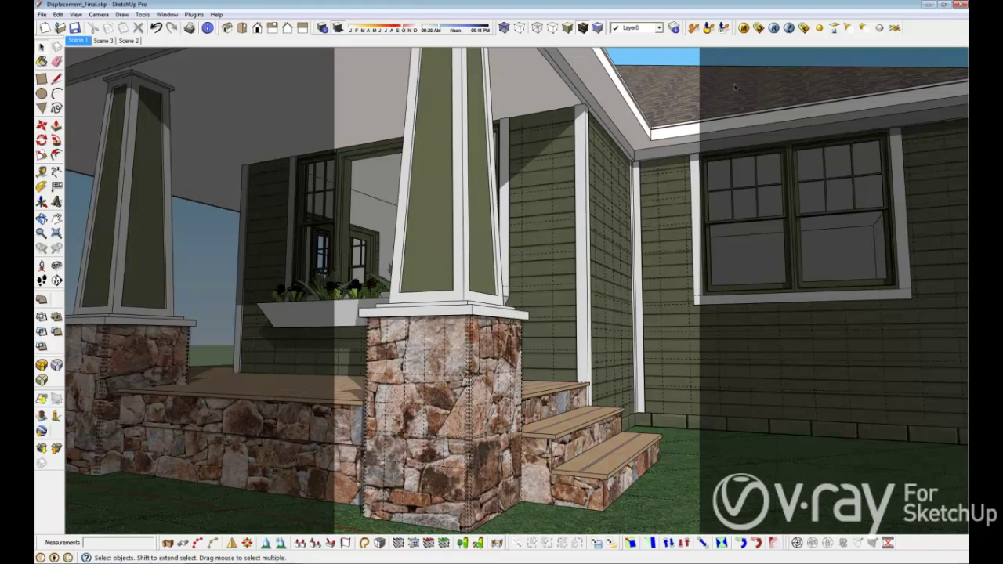
click(775, 28)
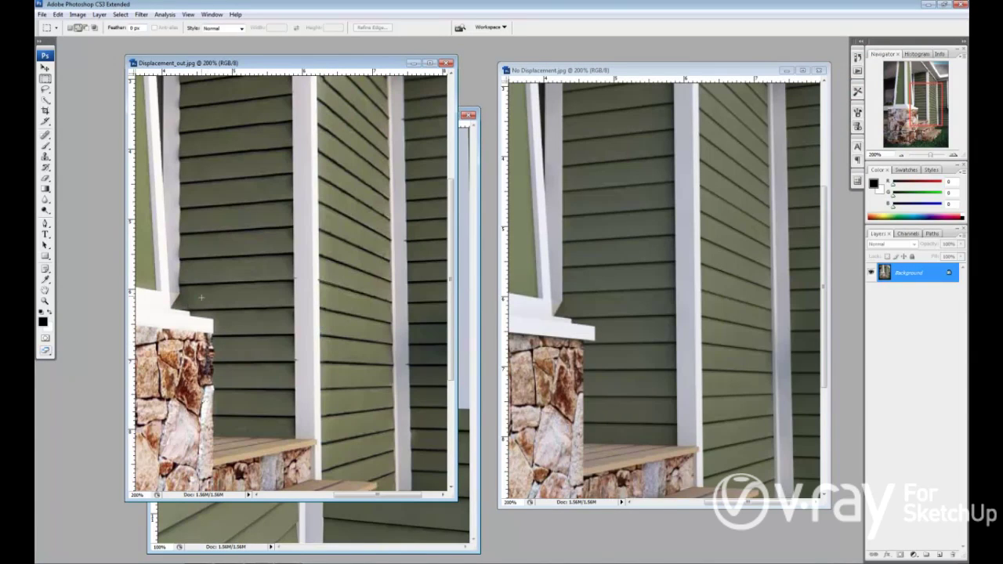
- With the Move tool, bring the Displacement_Corner.jpg and Displacement_out.jpg renders forward
click(45, 67)
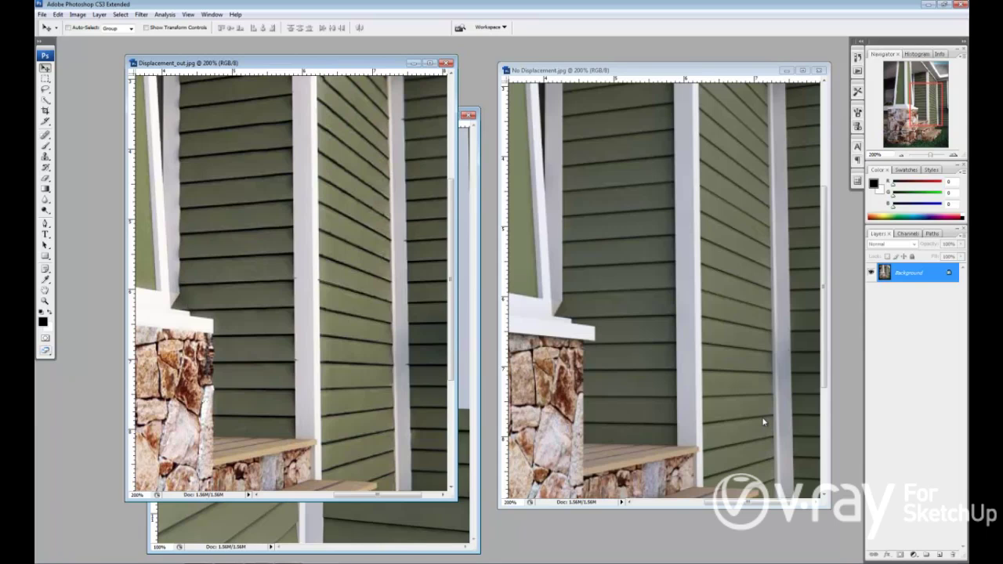
click(441, 532)
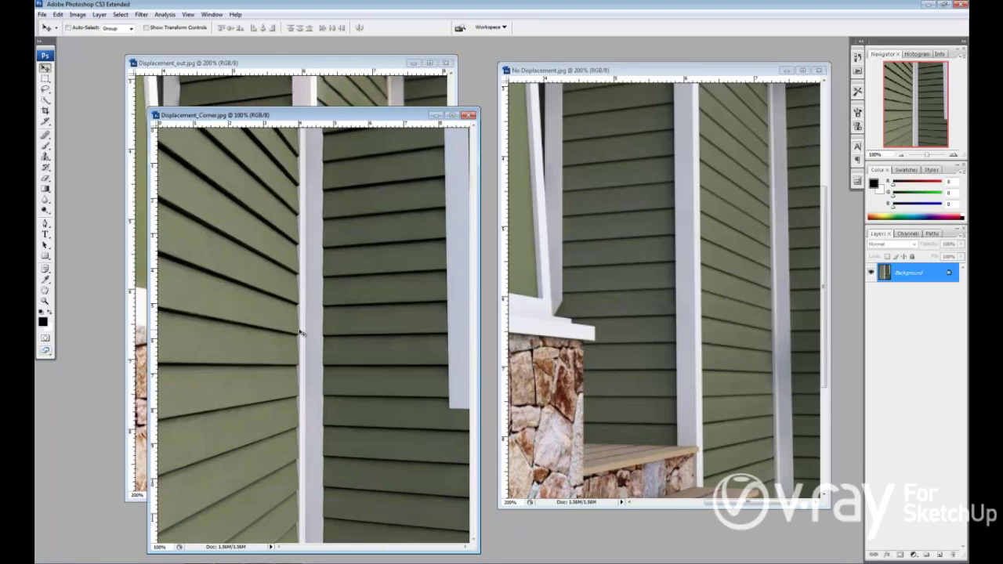
click(345, 66)
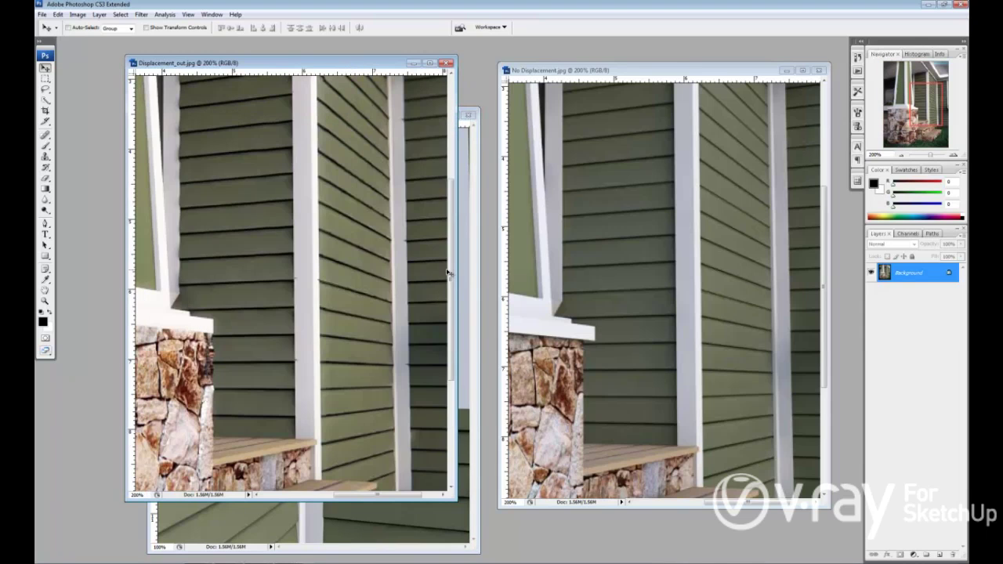
drag(451, 269, 462, 413)
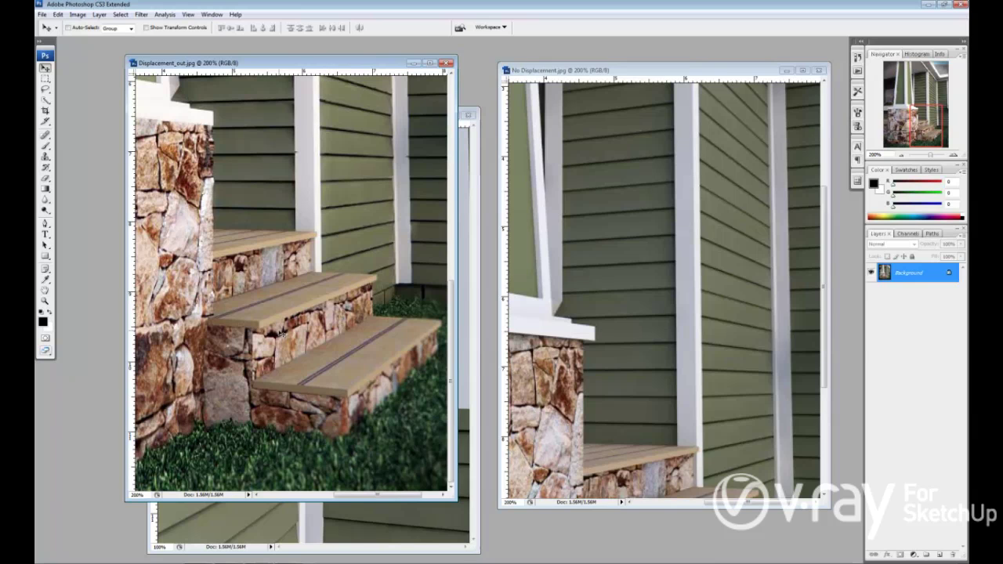
- Fit the whole Displacement_out.jpg render on screen using the Zoom tool's Fit on Screen
click(44, 301)
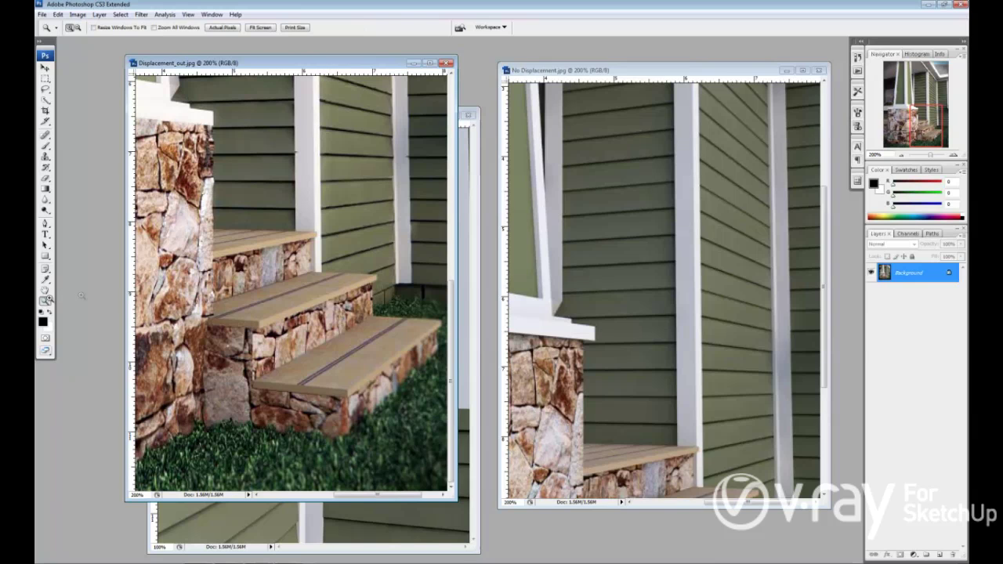
right_click(235, 306)
click(259, 312)
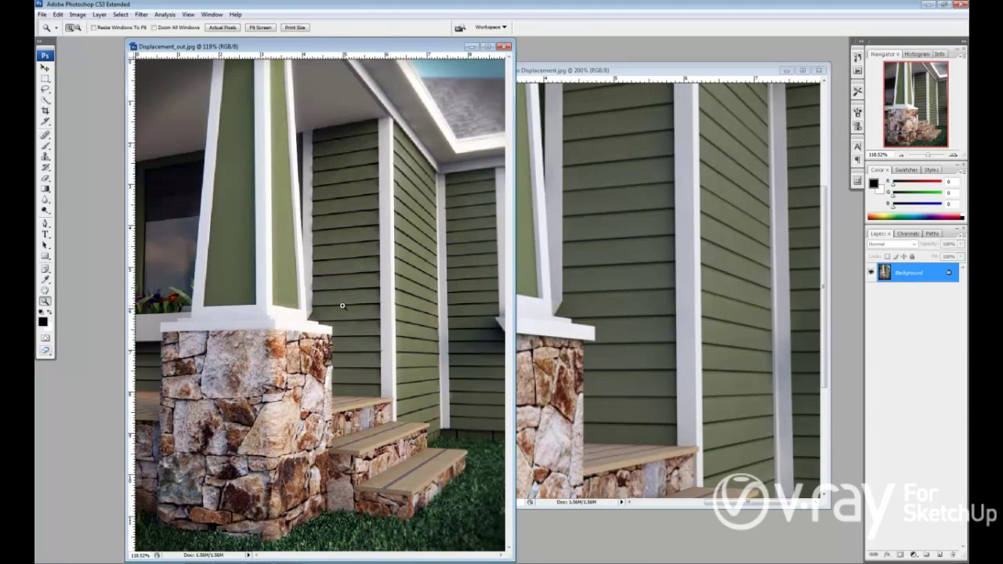